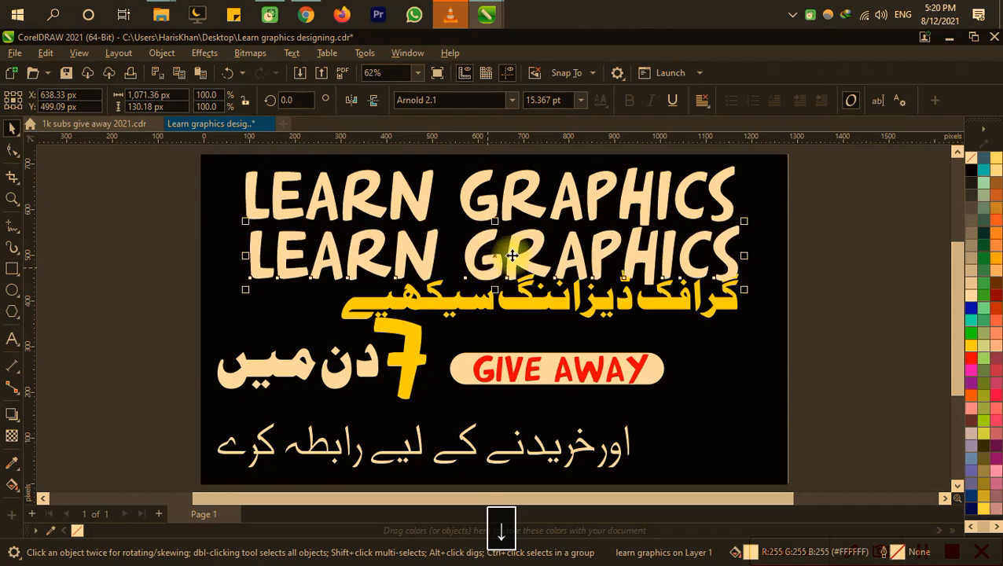
Step: Replace the duplicated second headline line with "DESIGNING COURSE", save the file, and nudge that line to the left
double_click(566, 256)
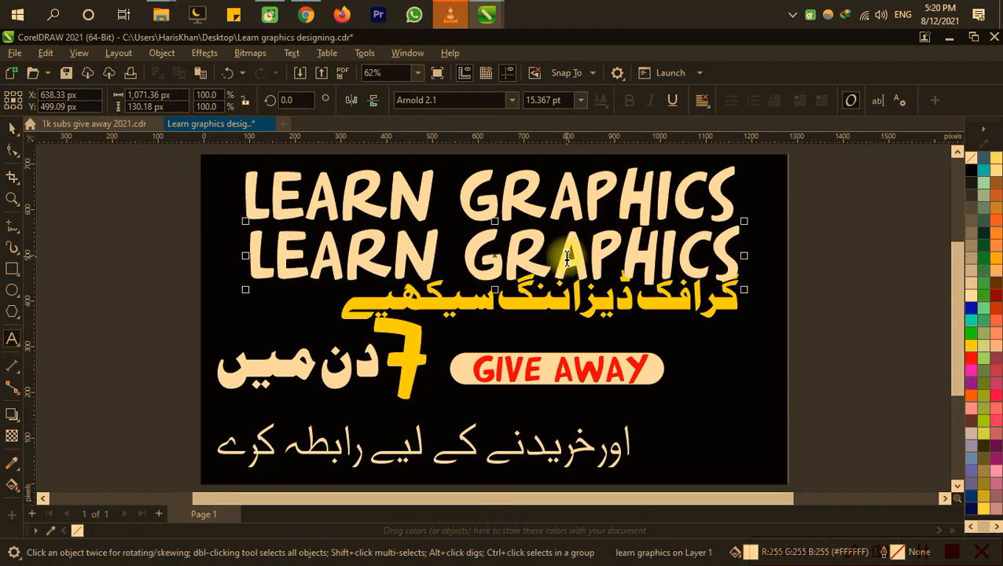
key("ctrl+a")
type("DES")
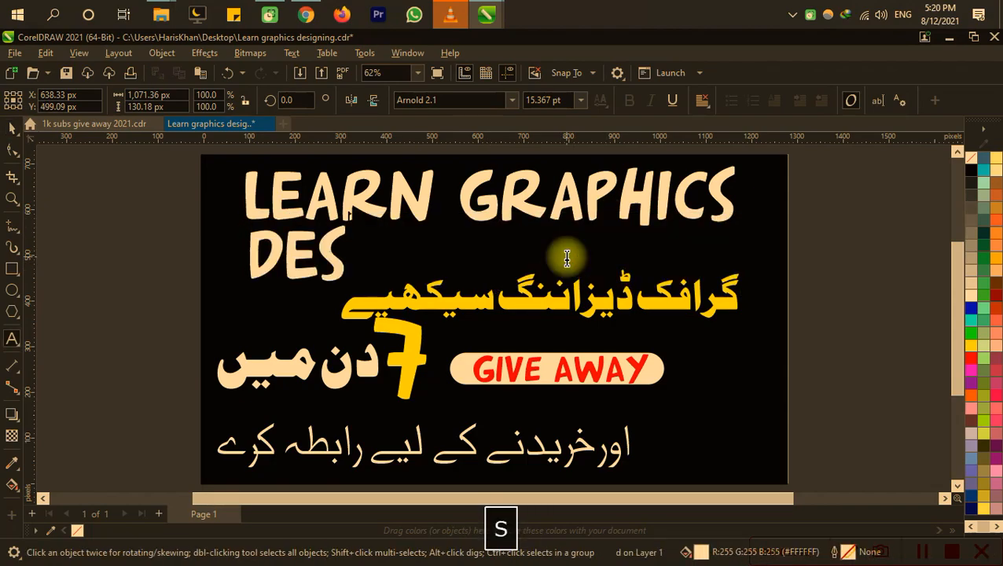
type("IGNING")
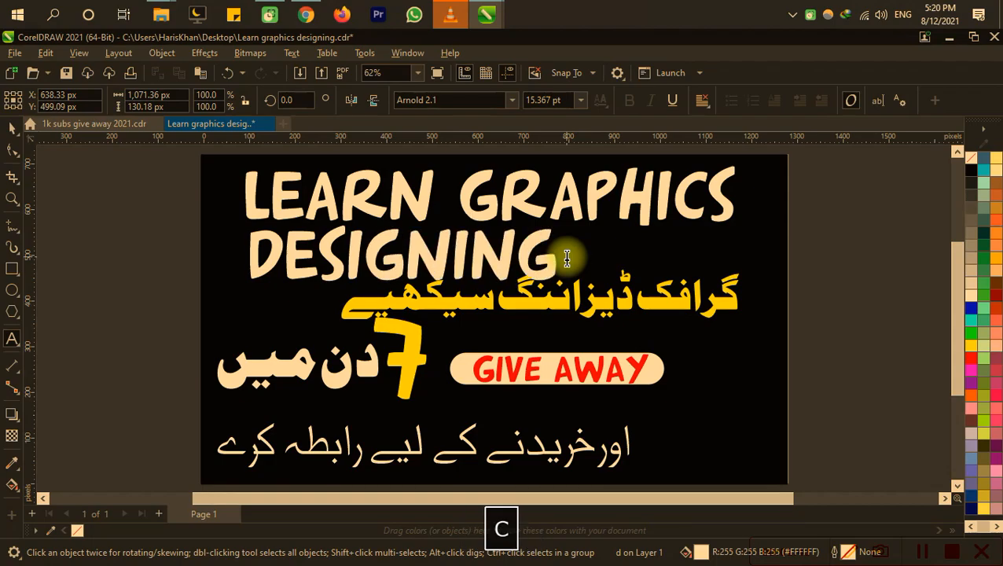
type(" COURSE")
key("ctrl+s")
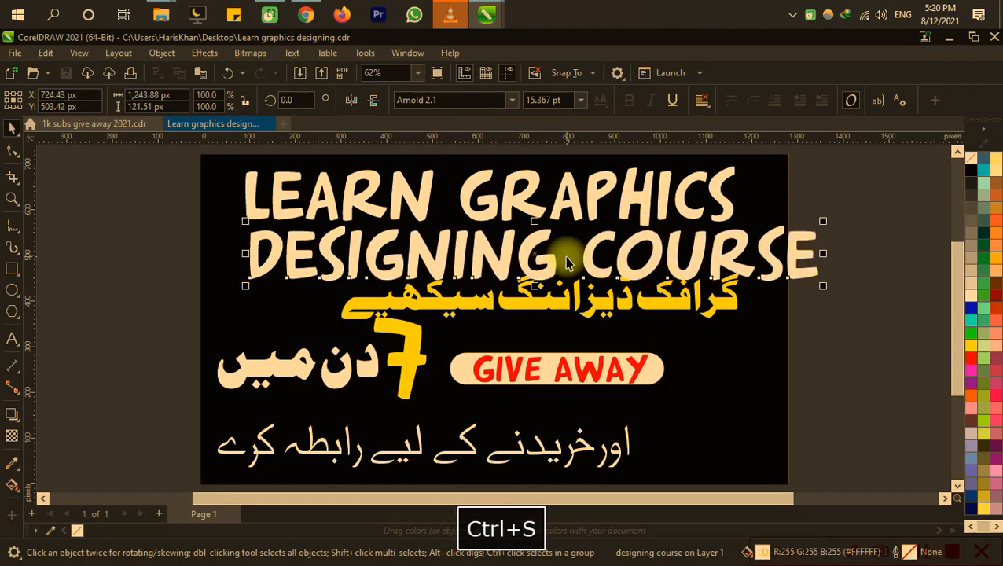
key("Left")
key("Left")
key("Left")
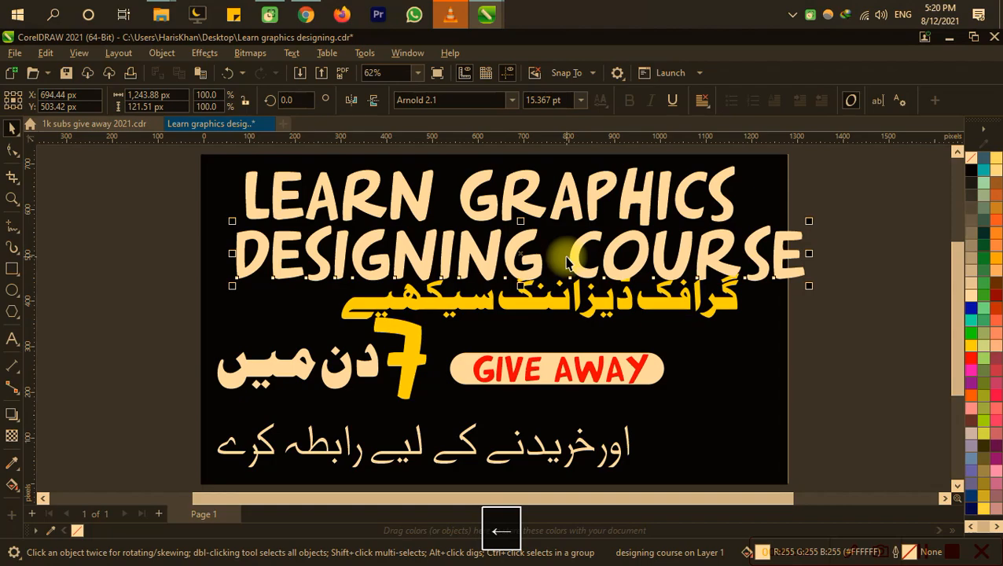
Step: Delete the word "COURSE" from the second headline line and save the file
key("F8")
key("BackSpace")
key("BackSpace")
key("BackSpace")
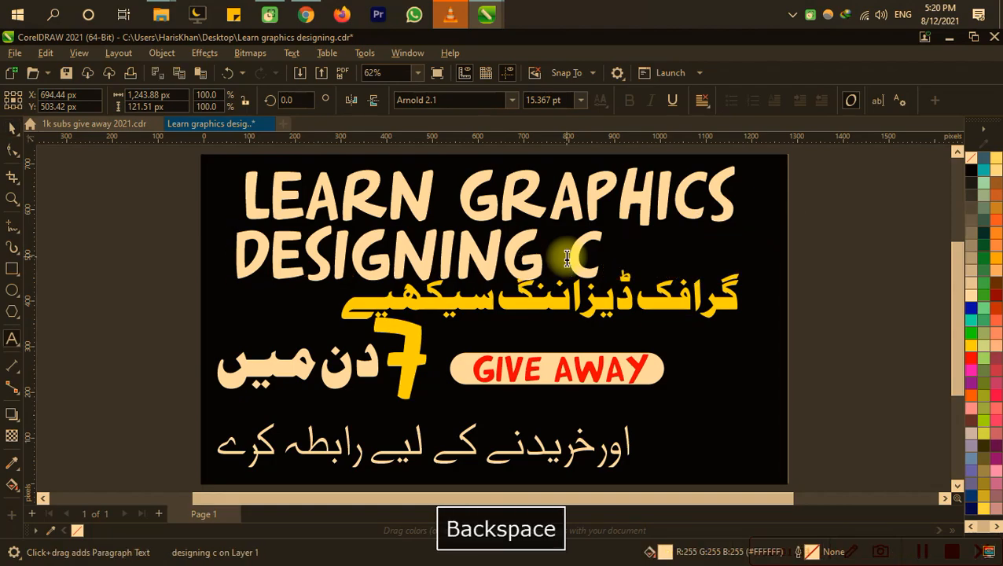
key("BackSpace")
key("ctrl+s")
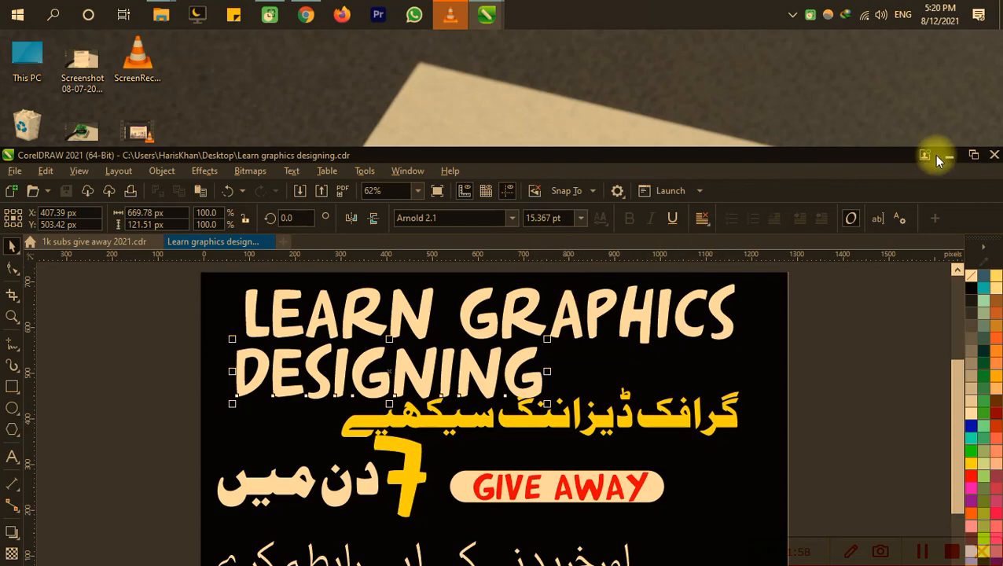
left_click(973, 156)
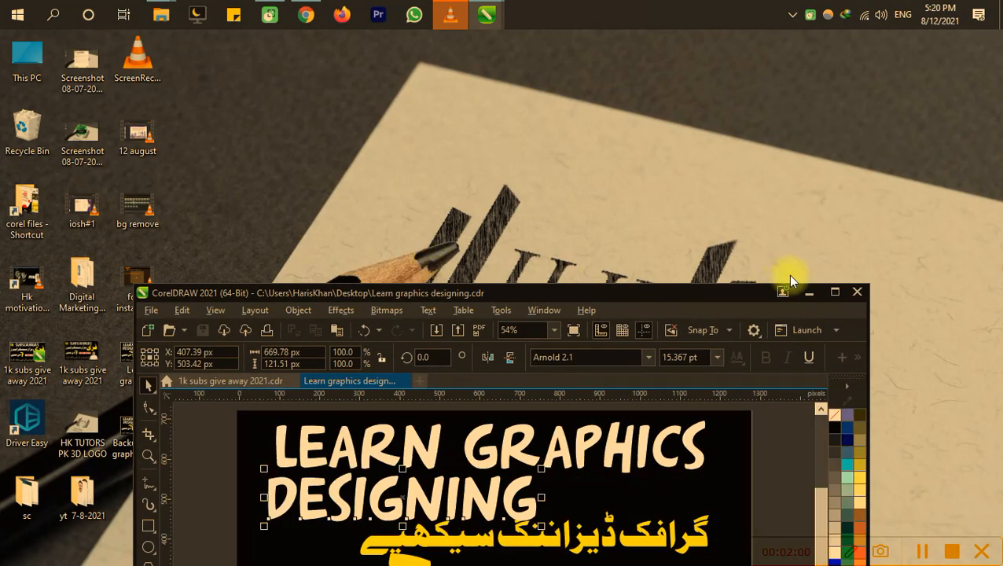
left_click(835, 290)
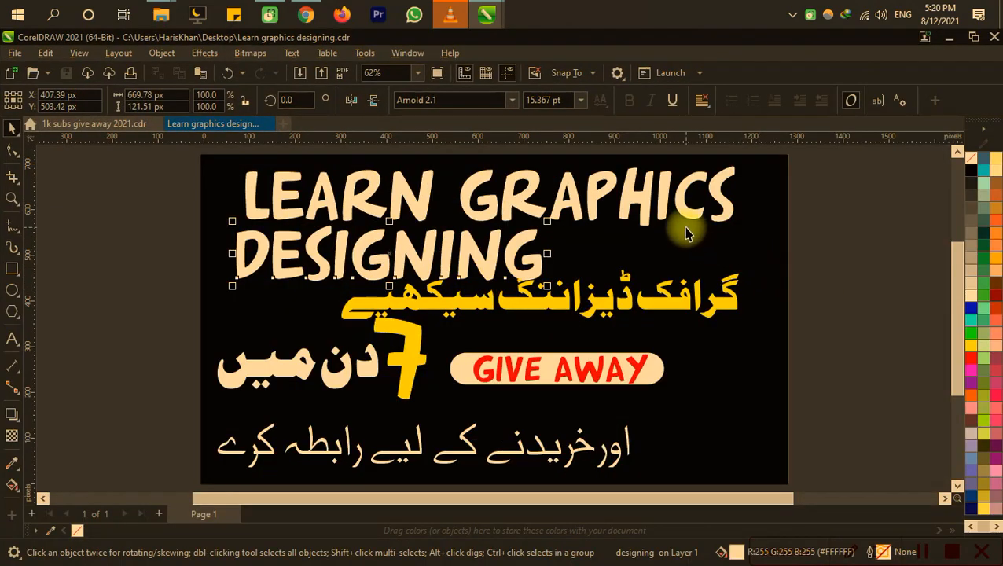
Step: Replace the word "GRAPHICS" in the first headline line with "PROFESSIONAL" and save the file
double_click(676, 210)
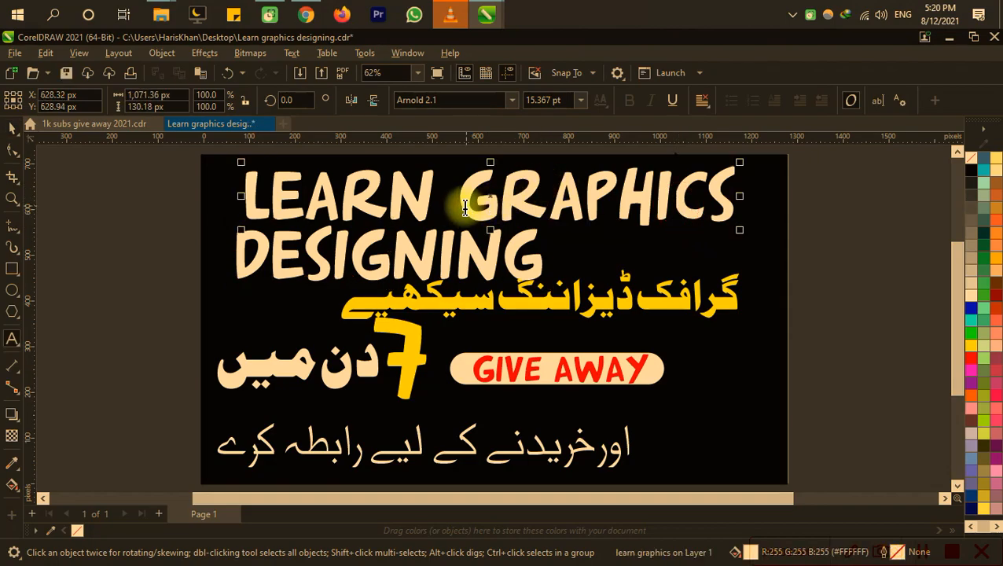
left_click_drag(465, 196, 941, 179)
type("PROF")
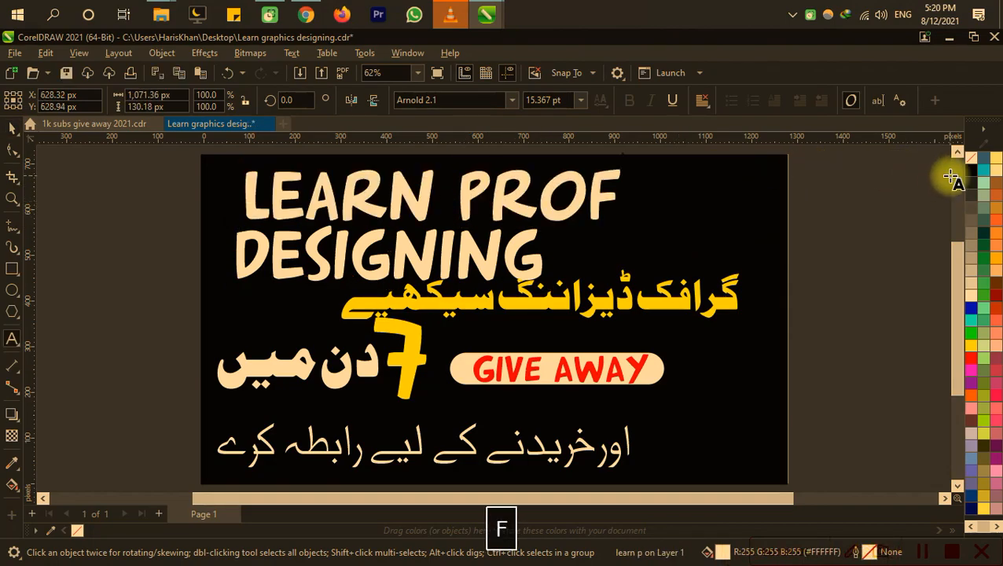
type("ESSIONAL")
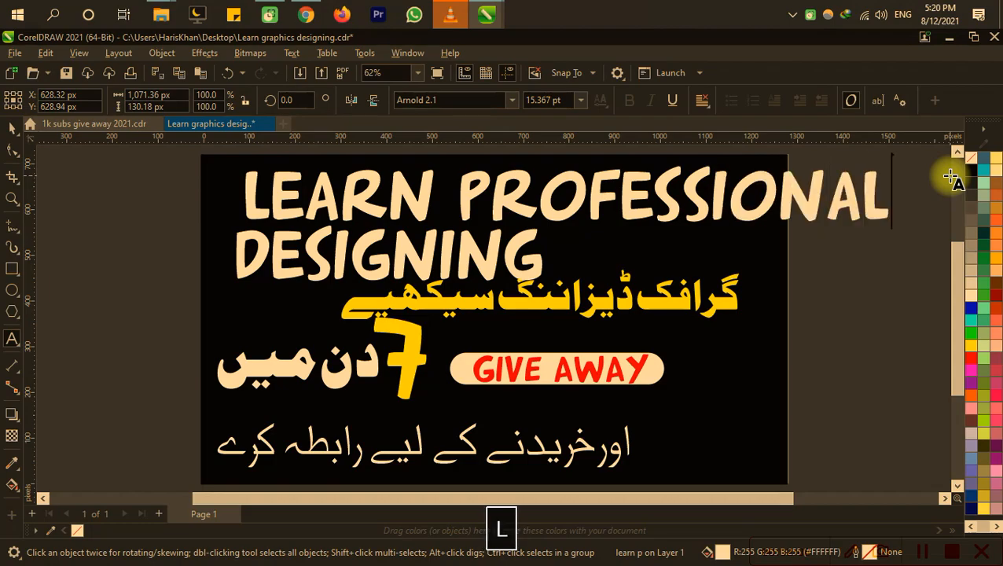
key("BackSpace")
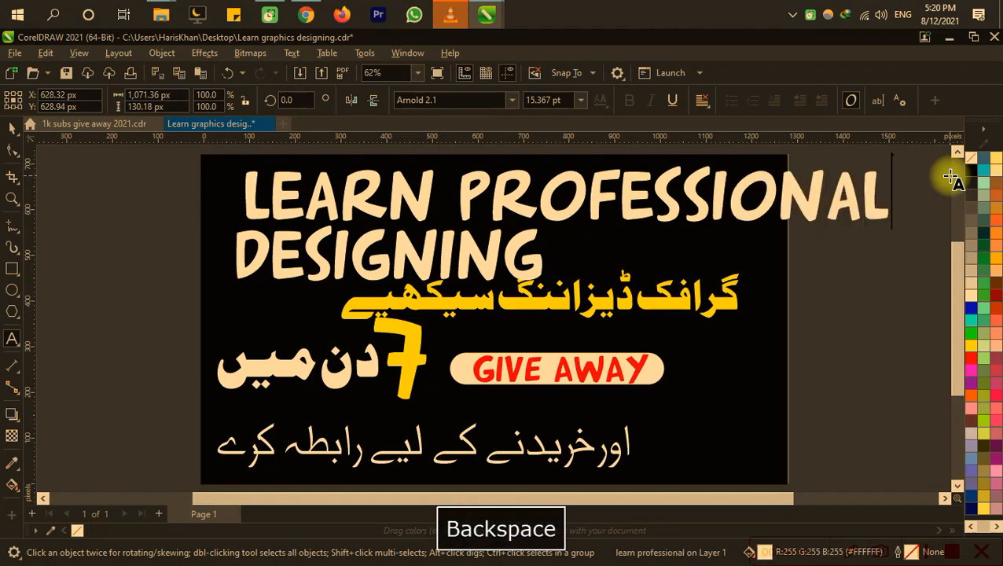
key("ctrl+s")
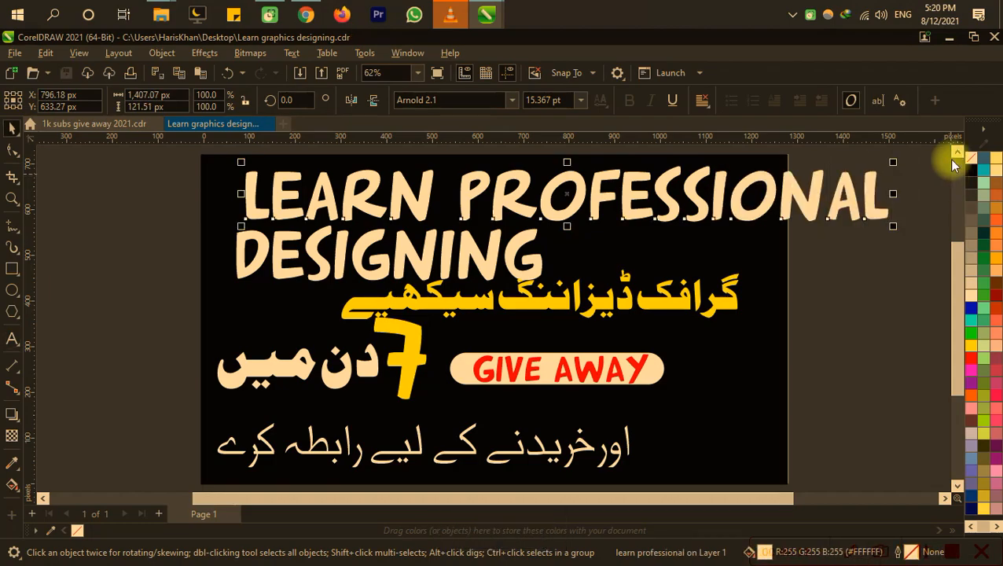
Step: Insert the word "GRAPHICS" before "DESIGNING" in the second headline line and save the file
left_click(501, 266)
left_click(495, 254)
key("F8")
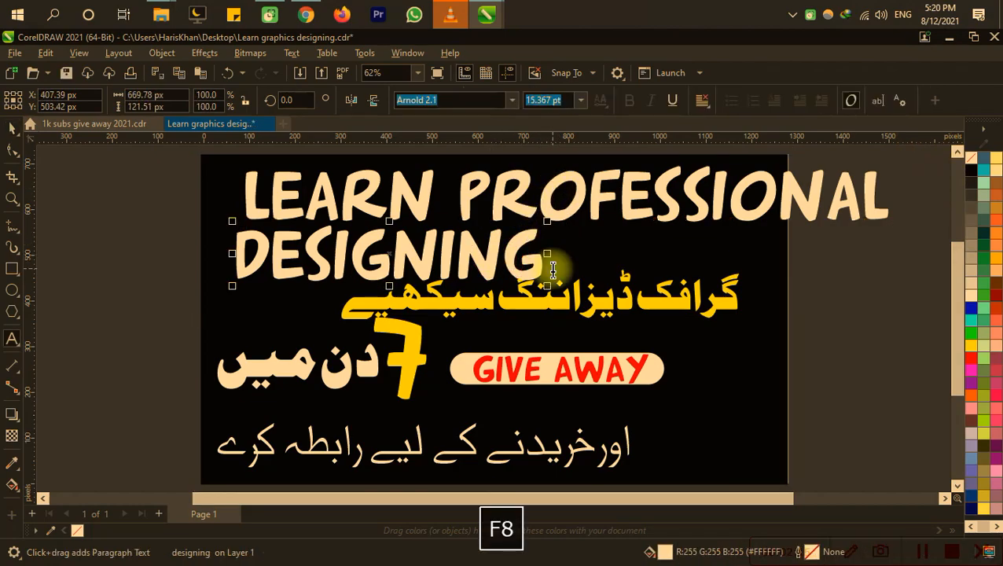
key("Left")
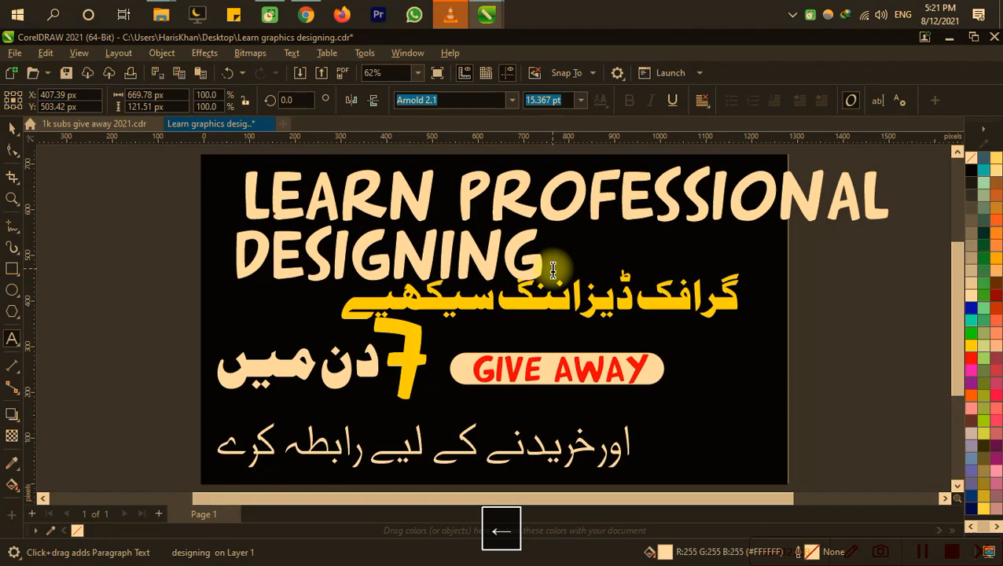
type("gra")
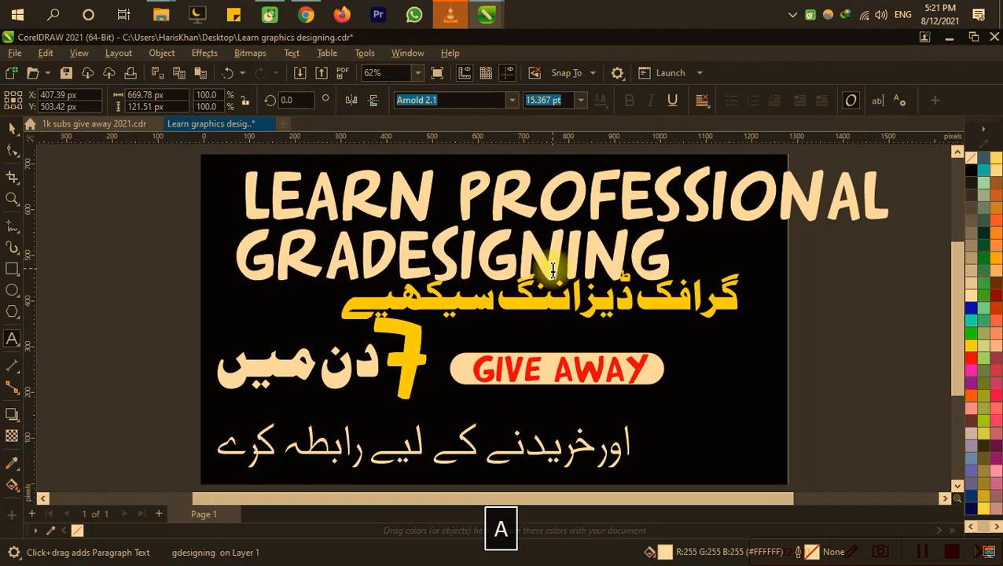
type("phics")
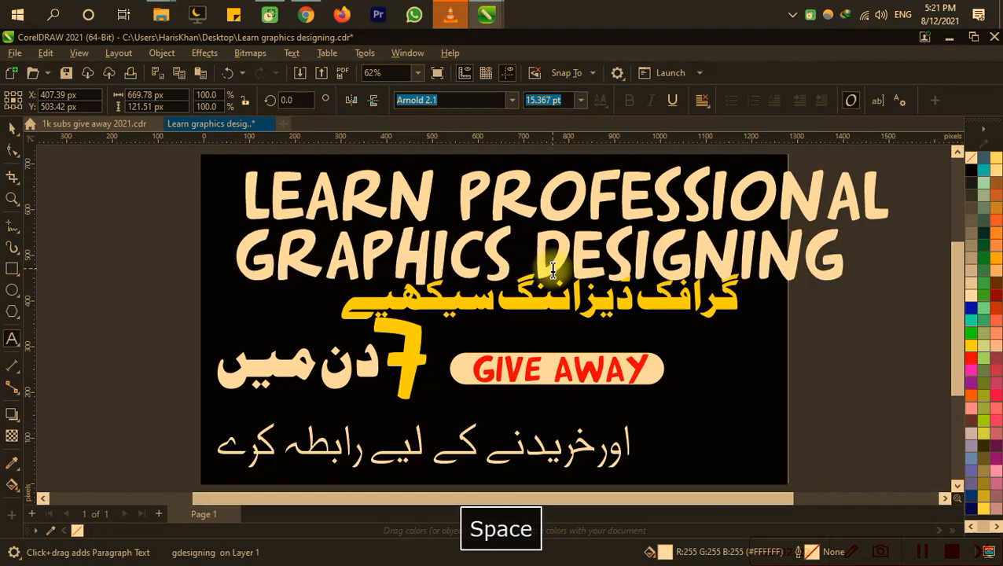
key("ctrl+s")
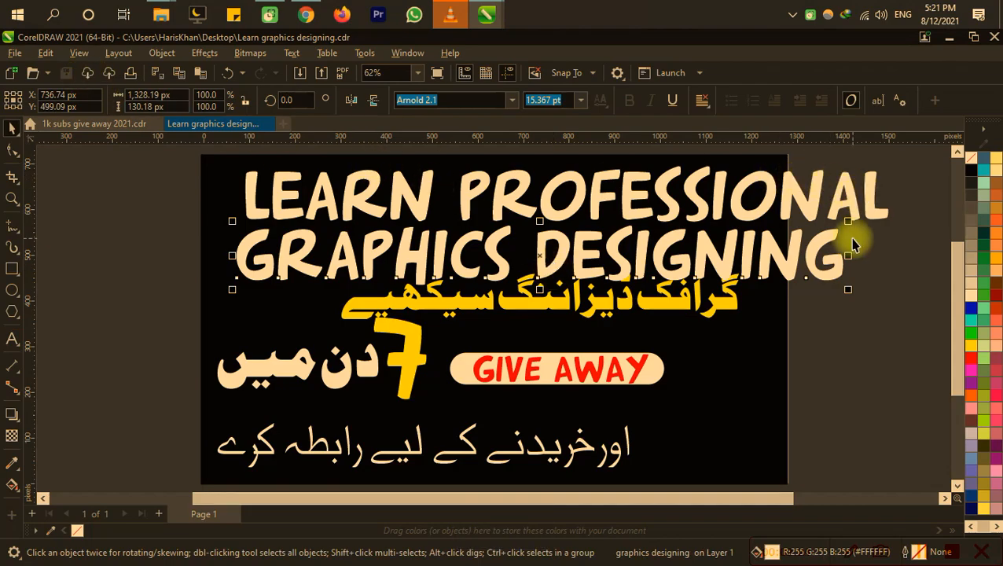
Step: Shrink the second headline line to about 1,082 px wide and the first to about 1,158 px, shifting the first up and left
left_click_drag(846, 224, 736, 203)
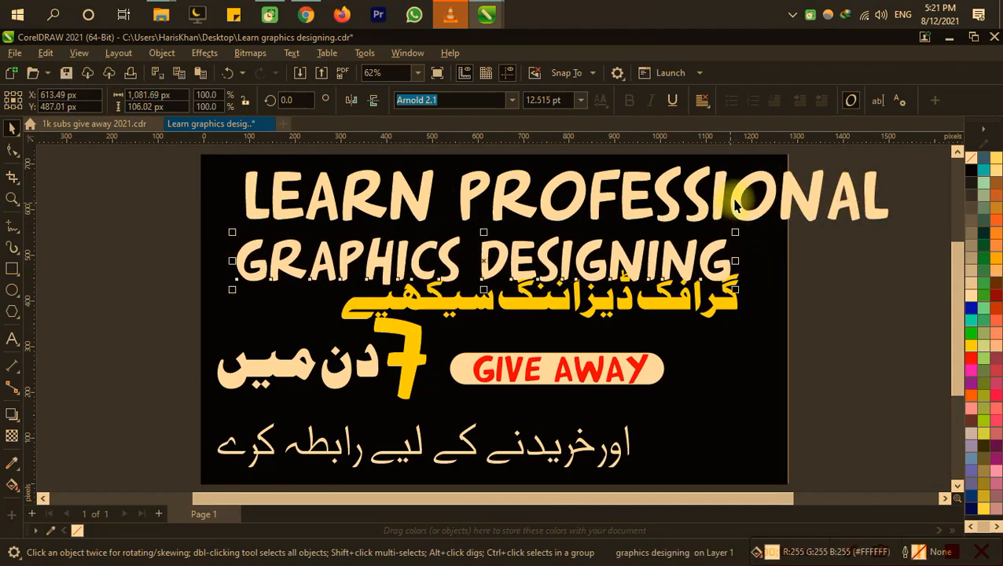
left_click(805, 214)
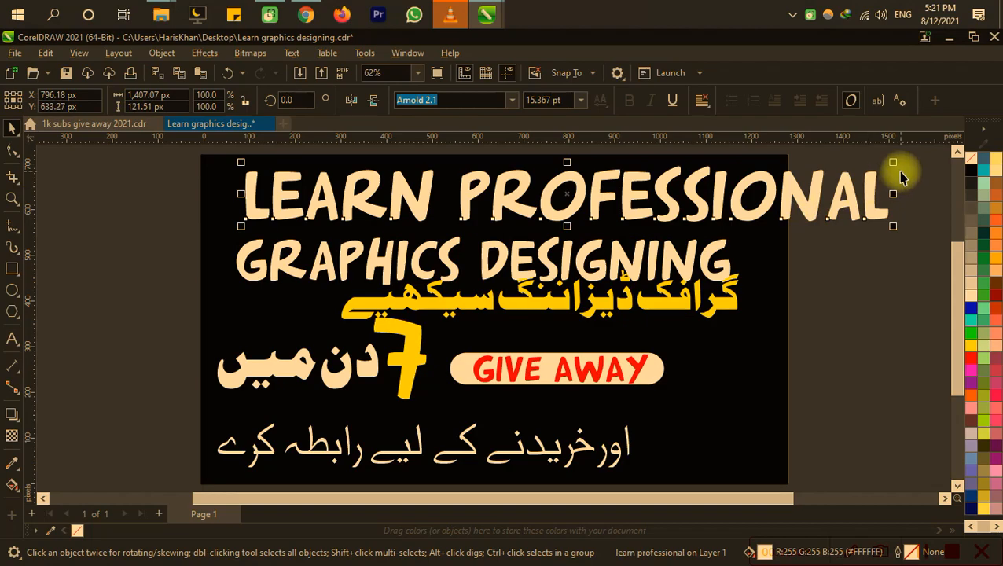
left_click_drag(894, 173, 776, 168)
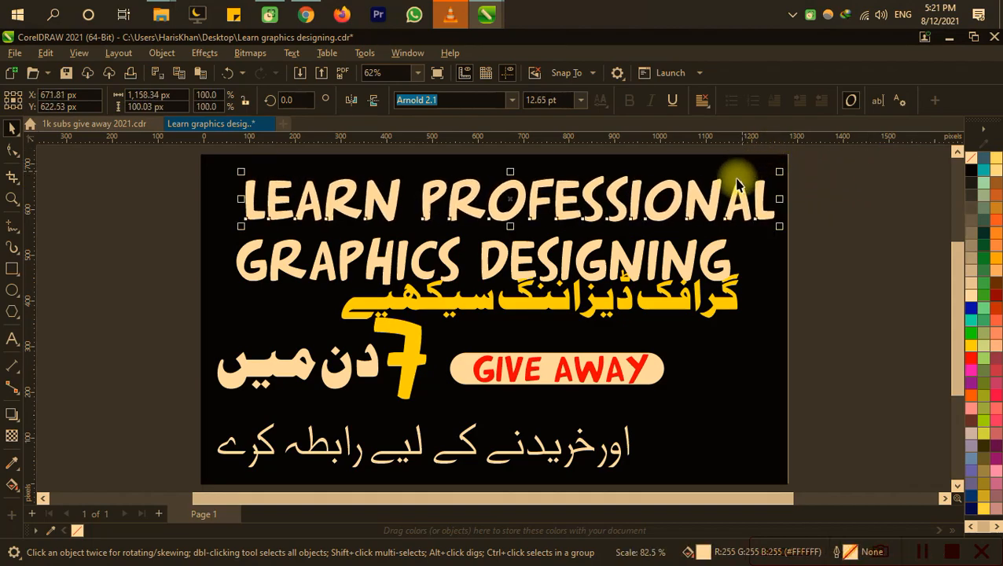
key("Up")
key("Left")
key("Up")
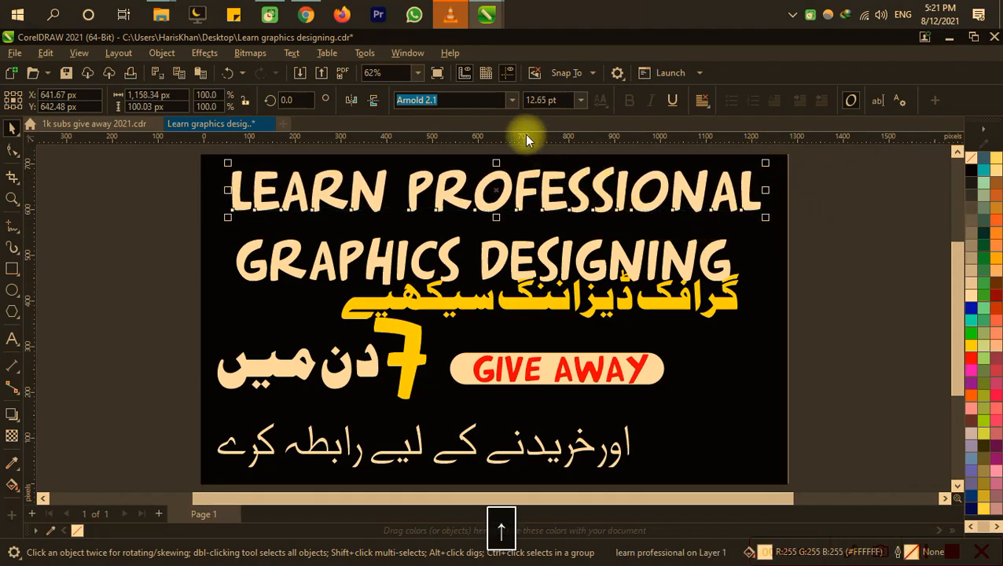
Step: Apply the Crimes Times Six font to both headline lines and enlarge "GRAPHICS DESIGNING" to about 1,162 px wide
left_click(511, 102)
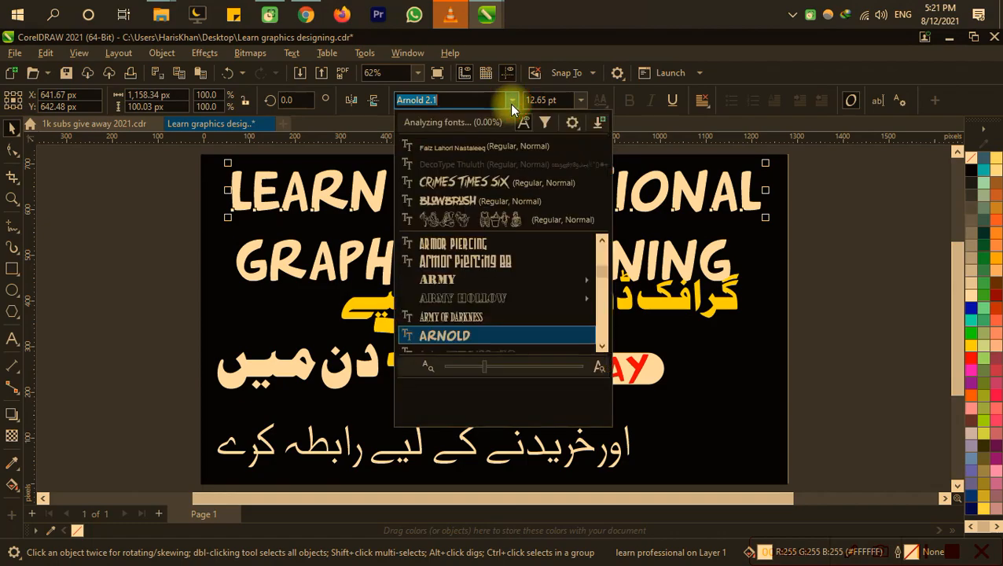
left_click(512, 183)
left_click(510, 275)
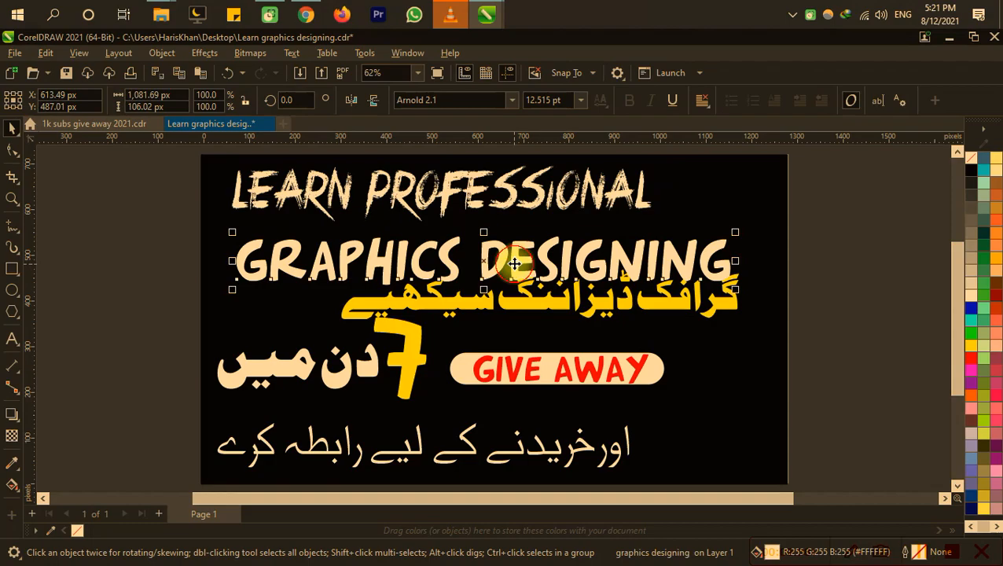
left_click(512, 100)
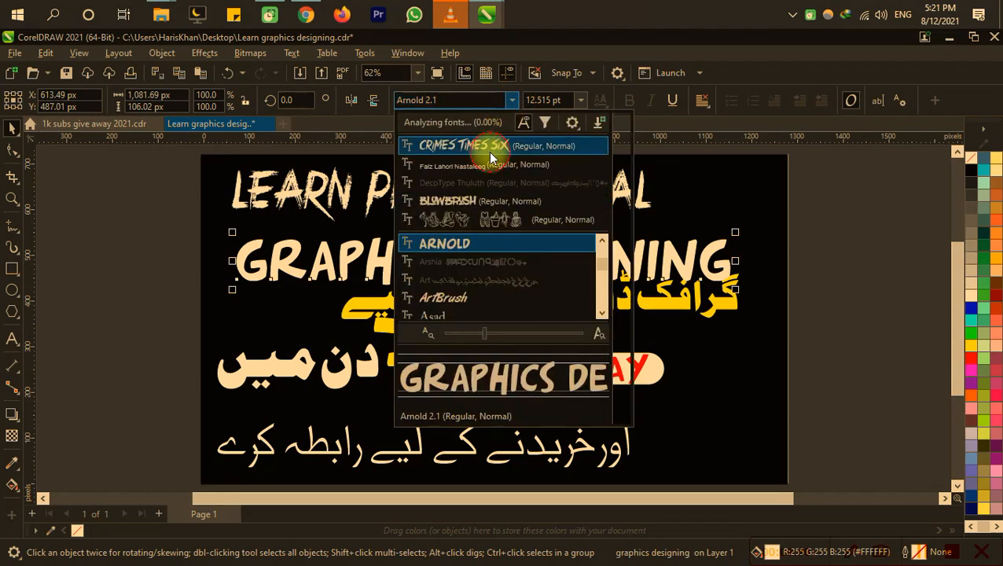
left_click(490, 150)
left_click_drag(639, 234, 766, 263)
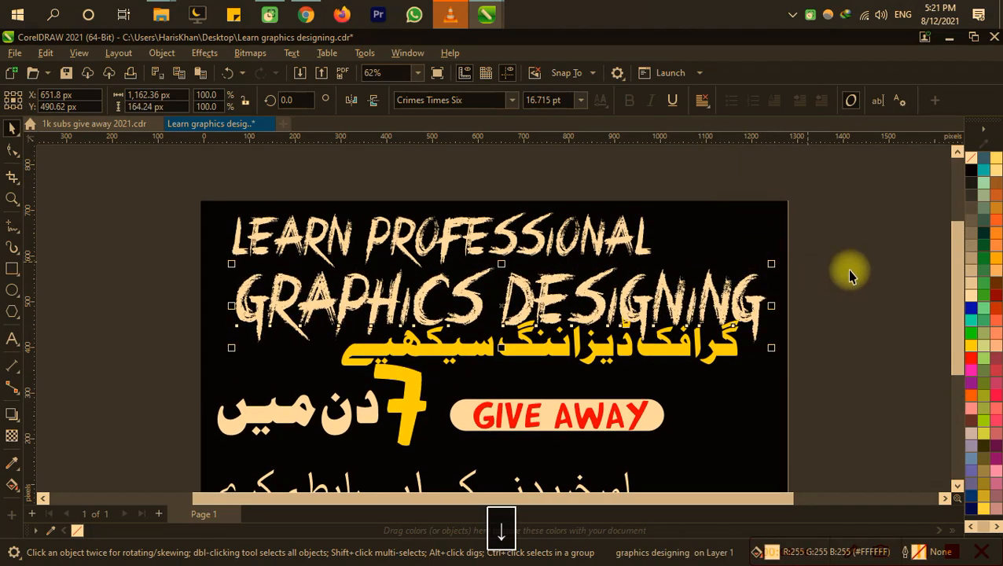
Step: Fill the "GRAPHICS DESIGNING" line with yellow and the Urdu line directly below it with white
left_click(970, 346)
left_click(833, 338)
left_click(696, 356)
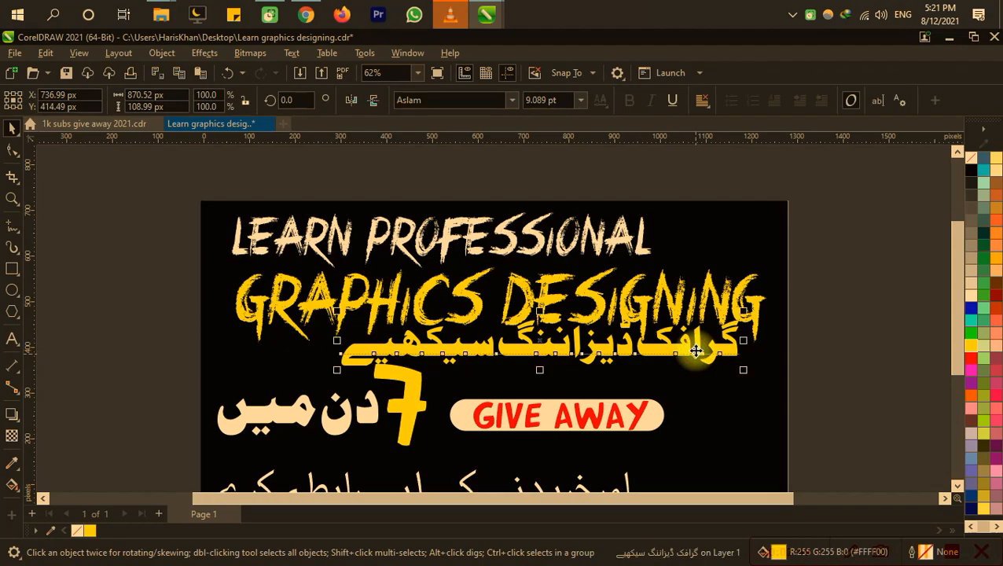
left_click(970, 296)
left_click(865, 364)
left_click_drag(860, 327, 830, 269)
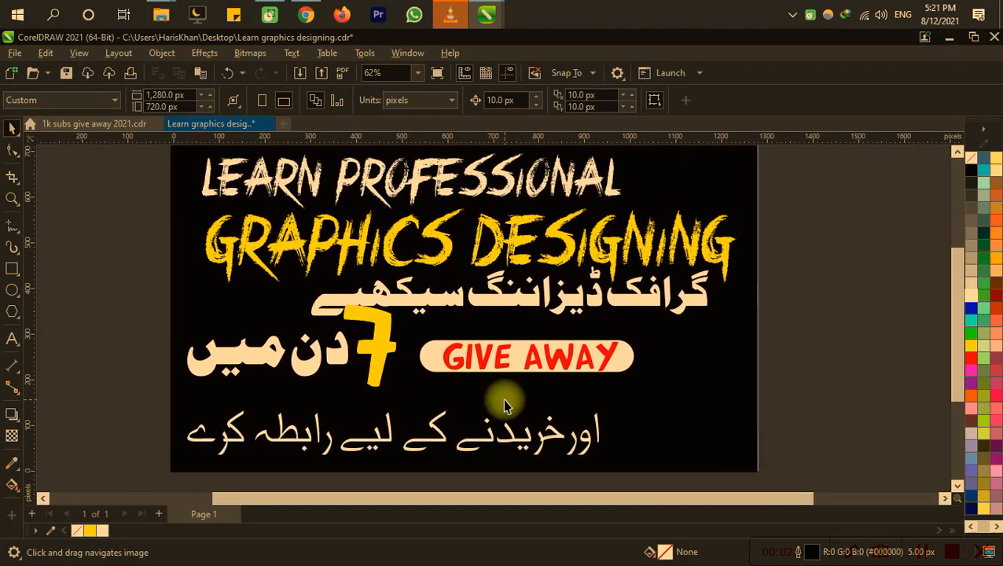
Step: Replace the large yellow number 7 with 15 and save the file
left_click(378, 356)
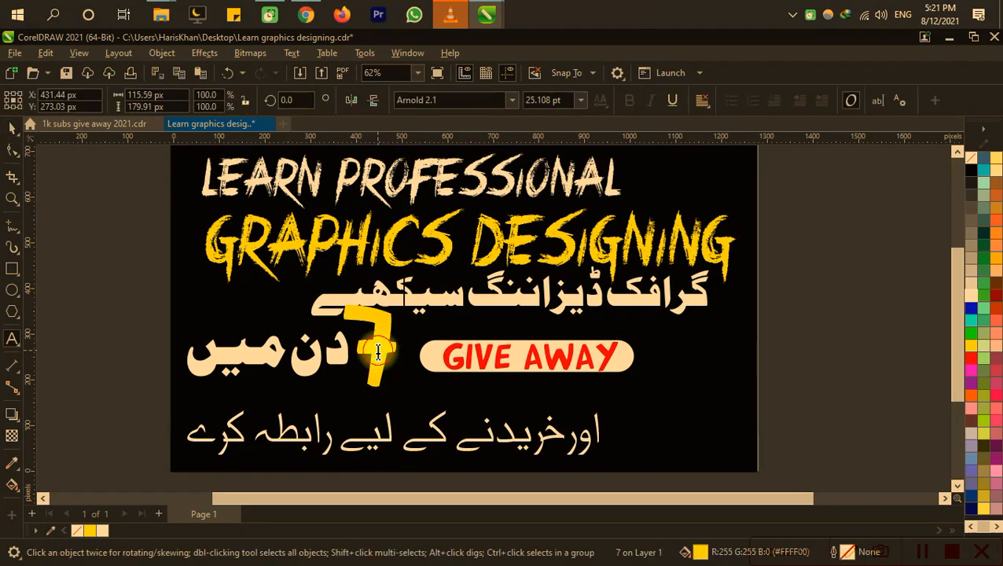
key("ctrl+a")
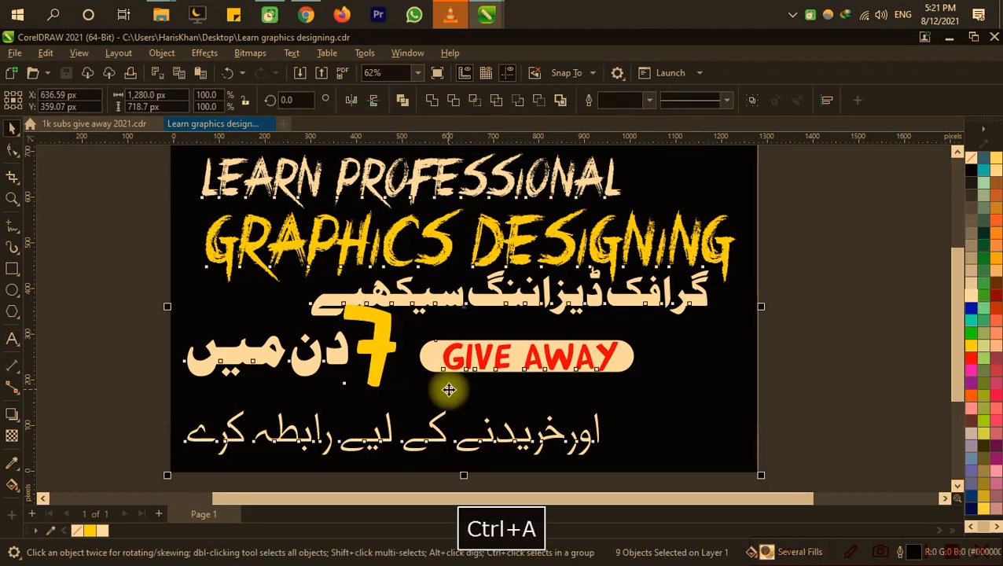
key("F8")
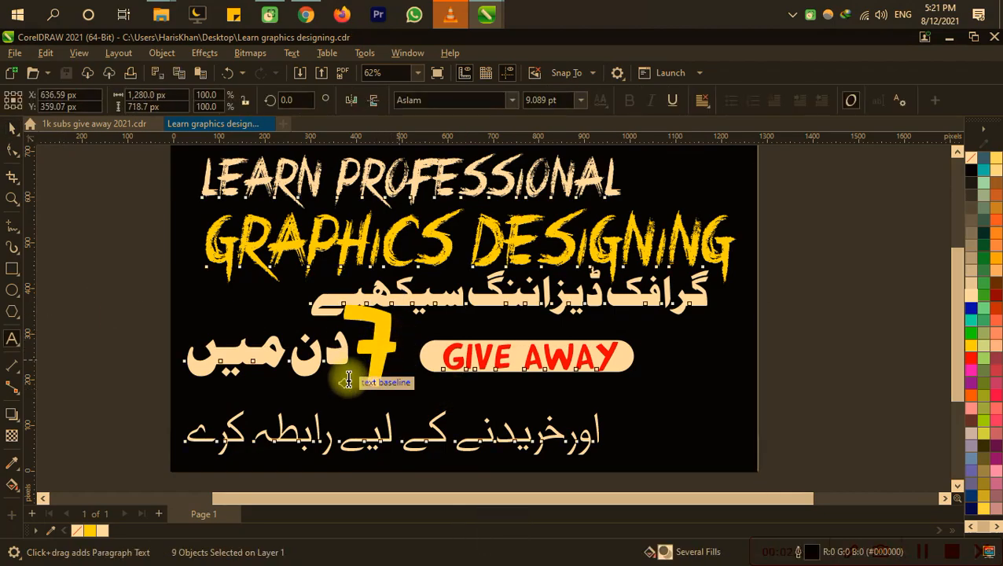
left_click(368, 367)
key("ctrl+a")
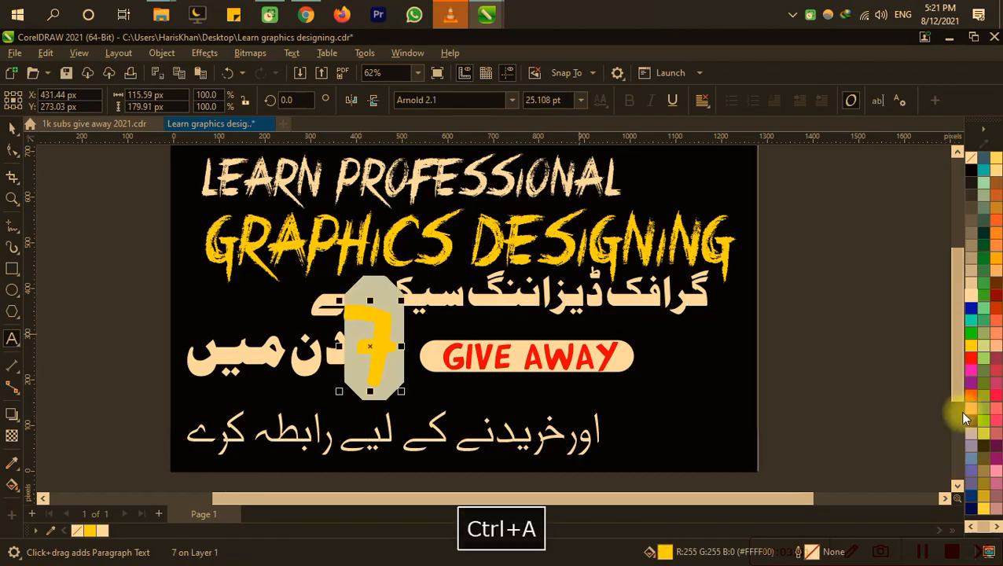
type("15")
key("ctrl+s")
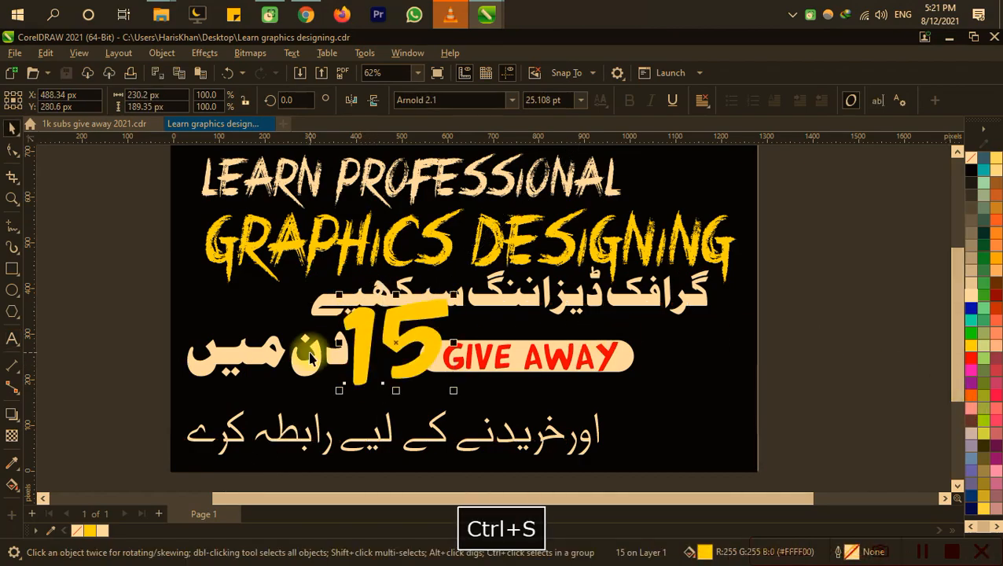
Step: Apply the BlowBrush font to the yellow number 15 and shrink it to about 84 px wide beside the Urdu words
left_click(314, 365)
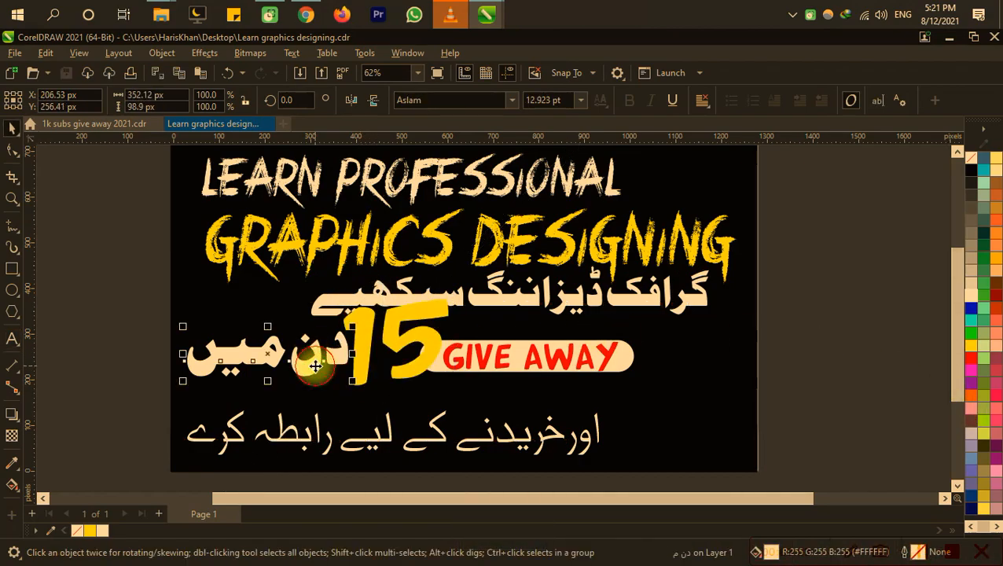
left_click(432, 340)
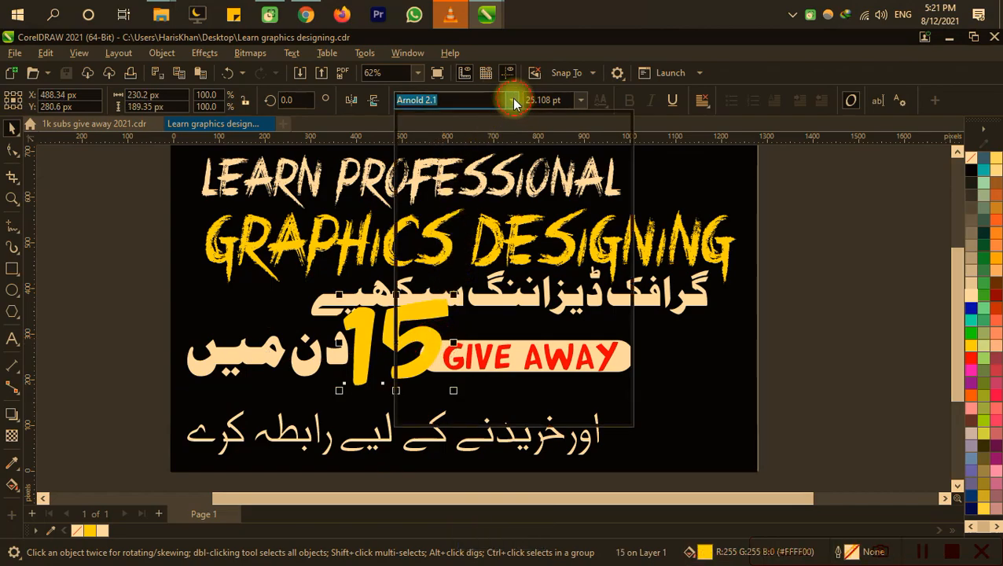
left_click(512, 100)
left_click(504, 146)
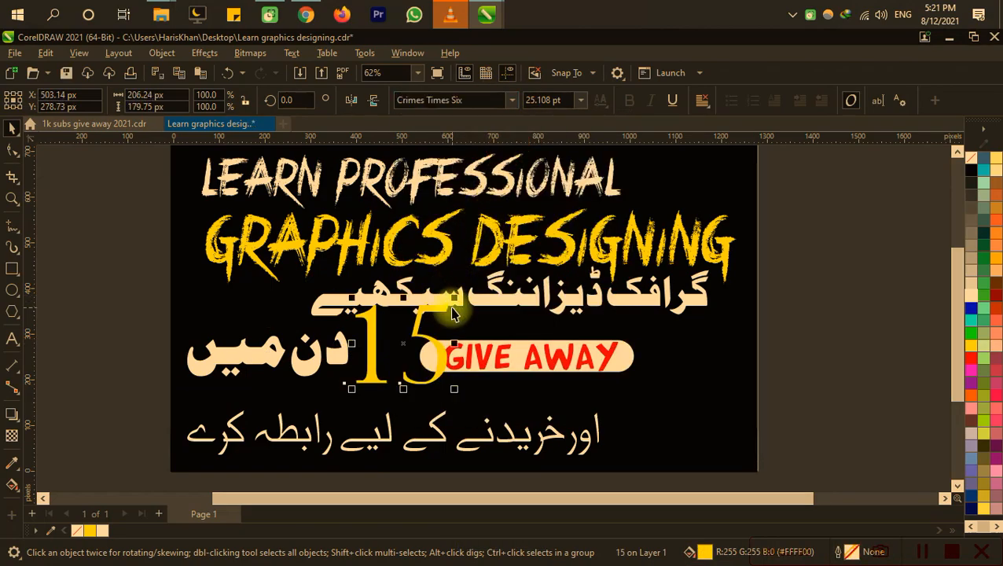
left_click(512, 100)
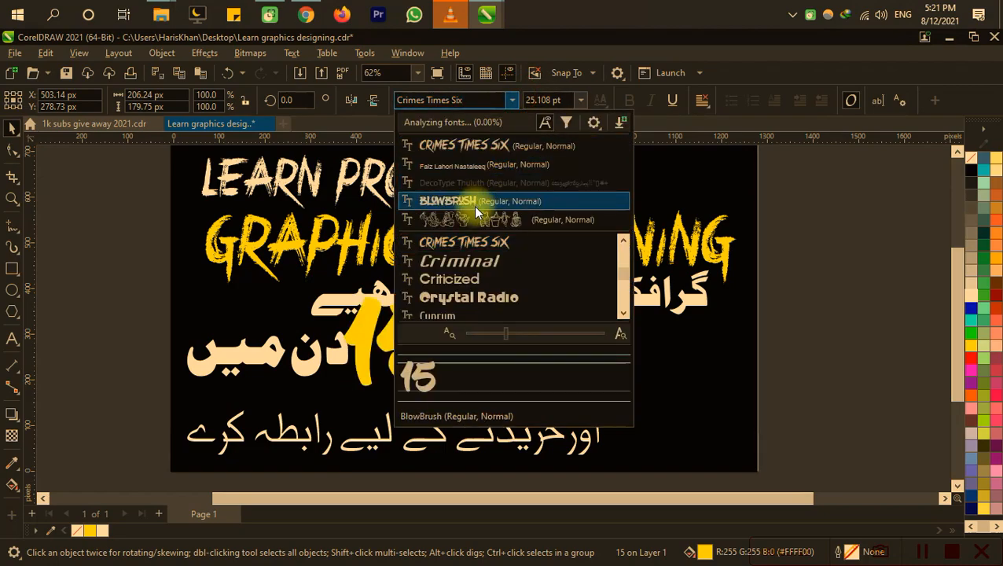
left_click(473, 203)
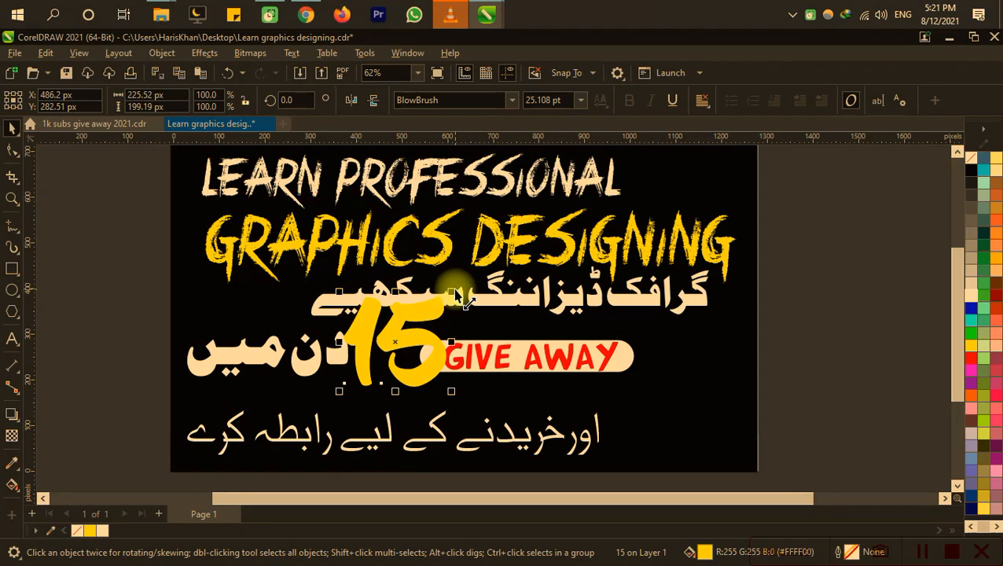
left_click_drag(454, 307, 386, 350)
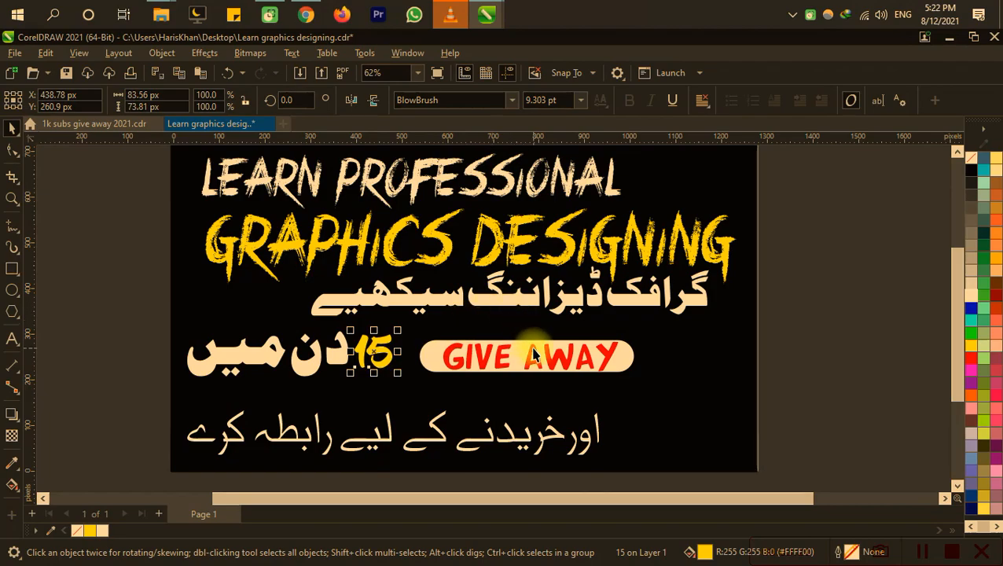
left_click(863, 313)
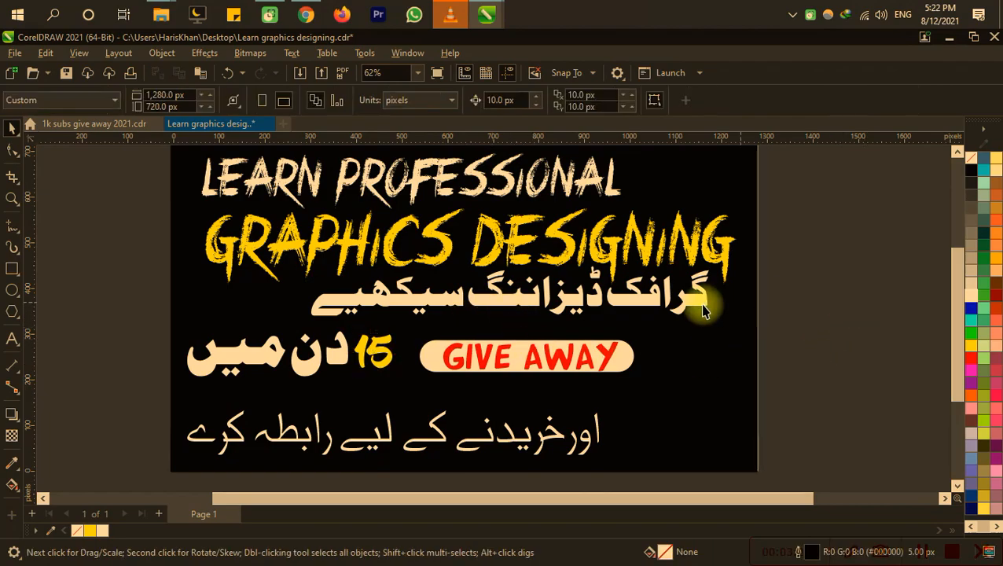
Step: Replace the "GIVE AWAY" badge text with "2021 SKILLS" and save the file
double_click(580, 369)
key("ctrl+a")
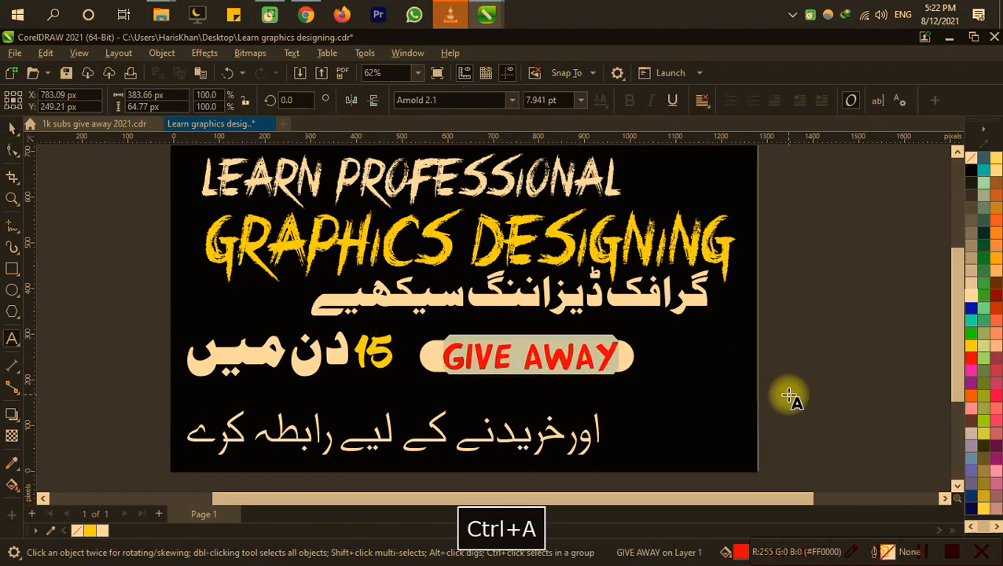
type("2021 SK")
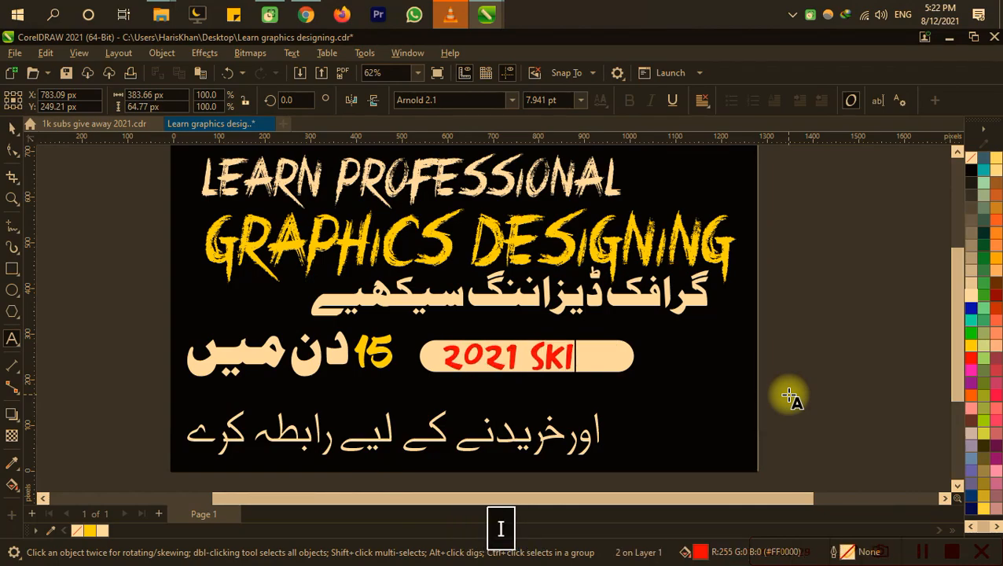
type("illls")
key("BackSpace")
key("BackSpace")
type("s")
key("BackSpace")
key("ctrl+space")
key("ctrl+s")
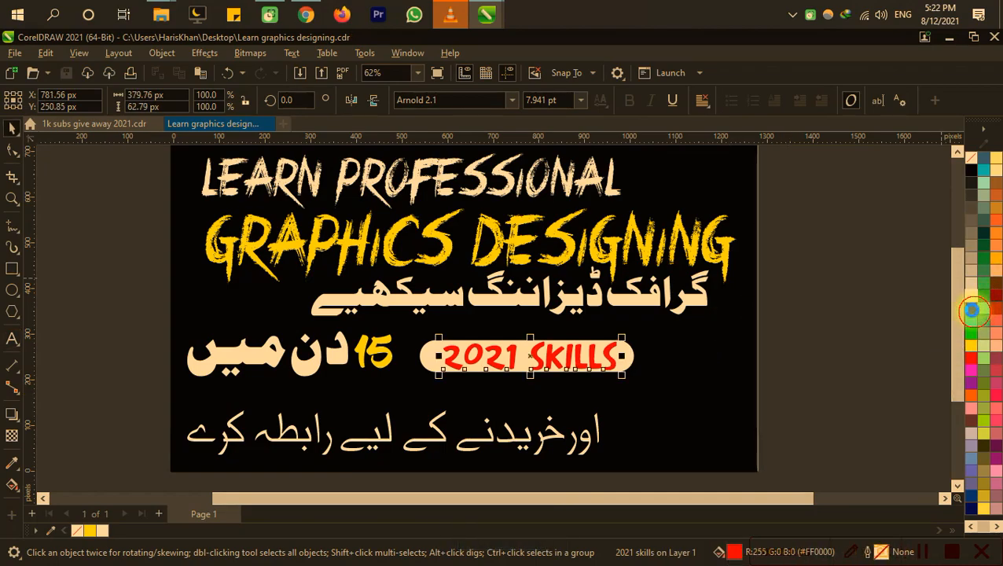
Step: Try a blue fill on the "2021 SKILLS" text, and settle on black
left_click(971, 309)
left_click(904, 340)
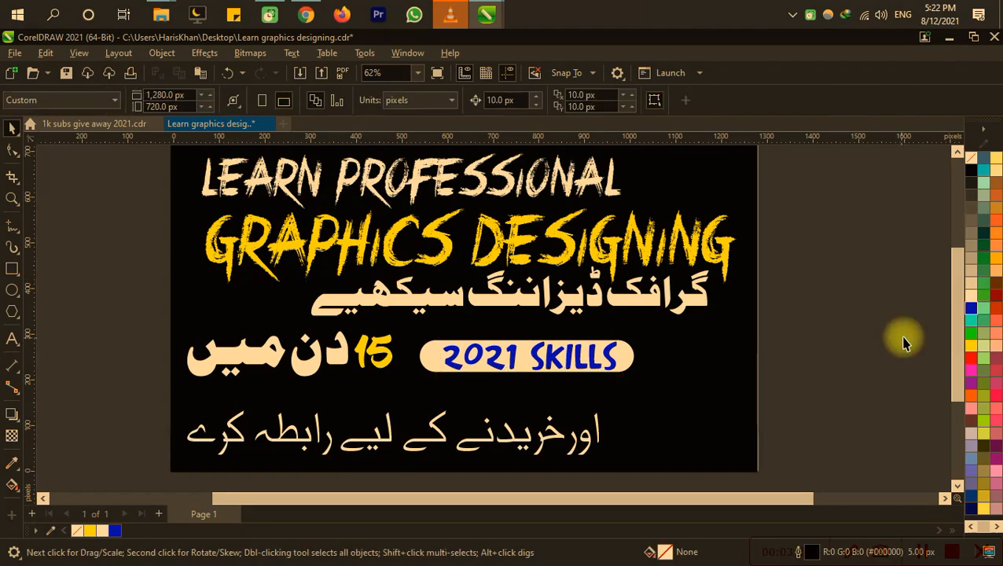
left_click(609, 364)
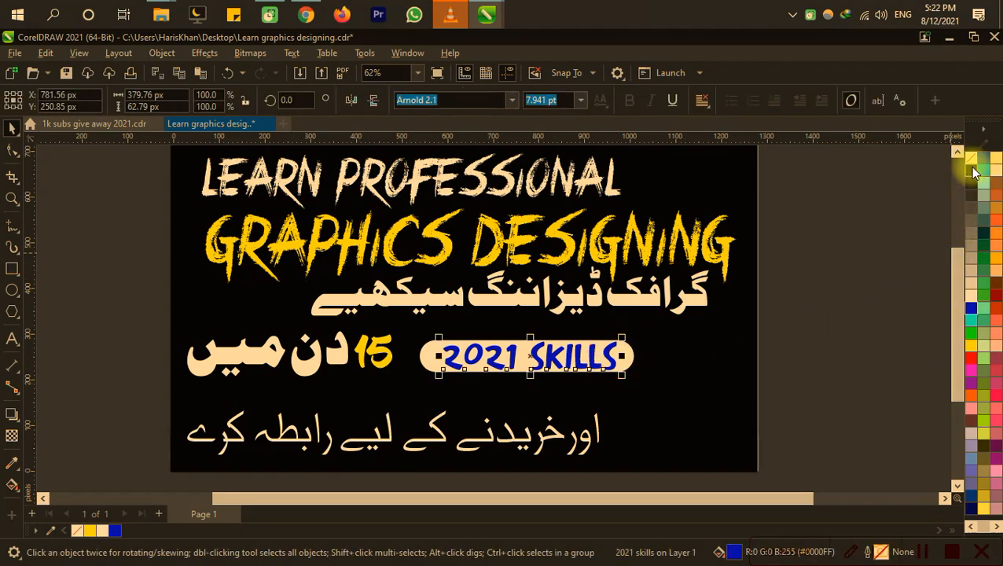
left_click(835, 331)
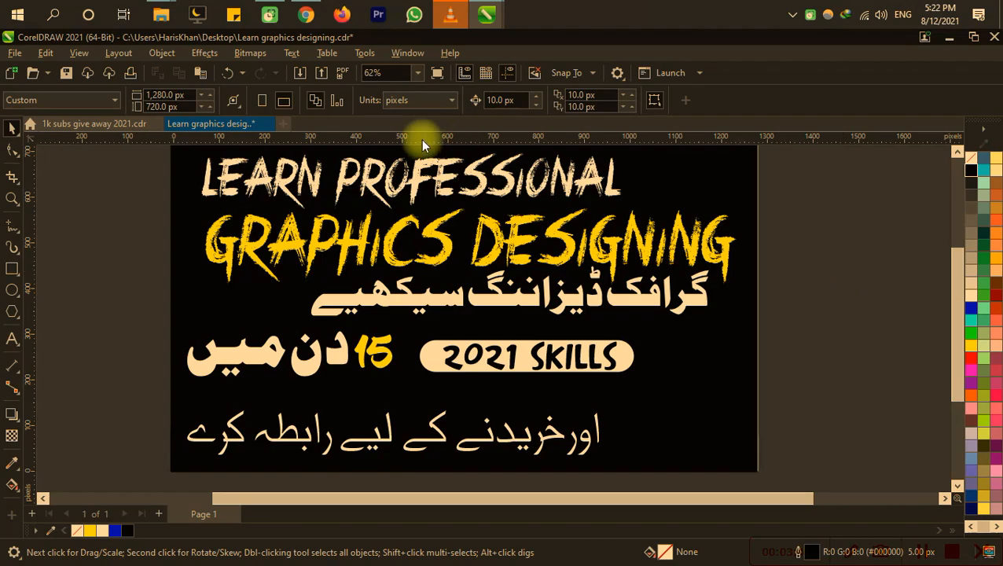
Step: Replace the lowest Urdu line with "گھر بیھٹے پیسے کمانے کا کورس"
left_click(554, 441)
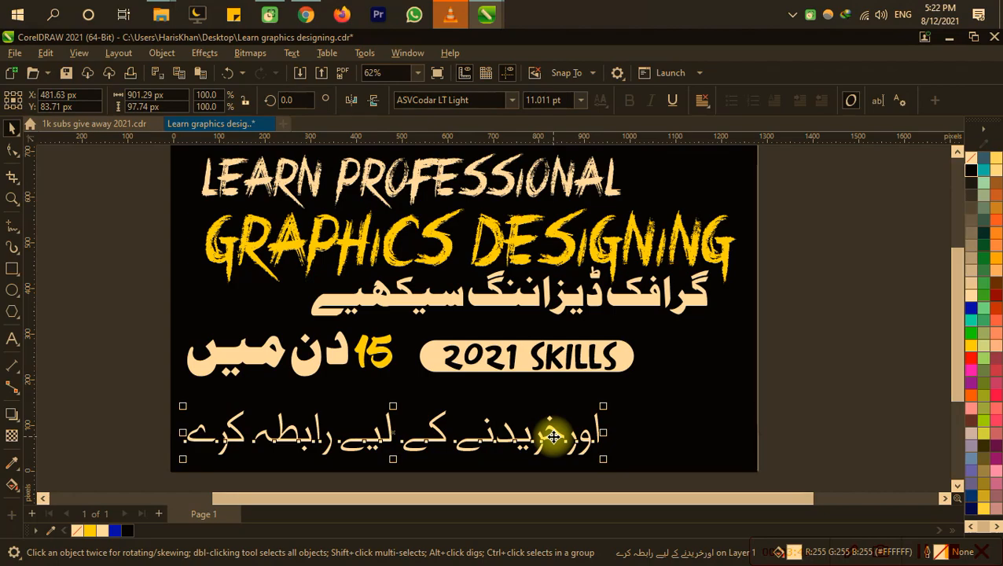
key("space")
key("F8")
key("ctrl+a")
type("گھ")
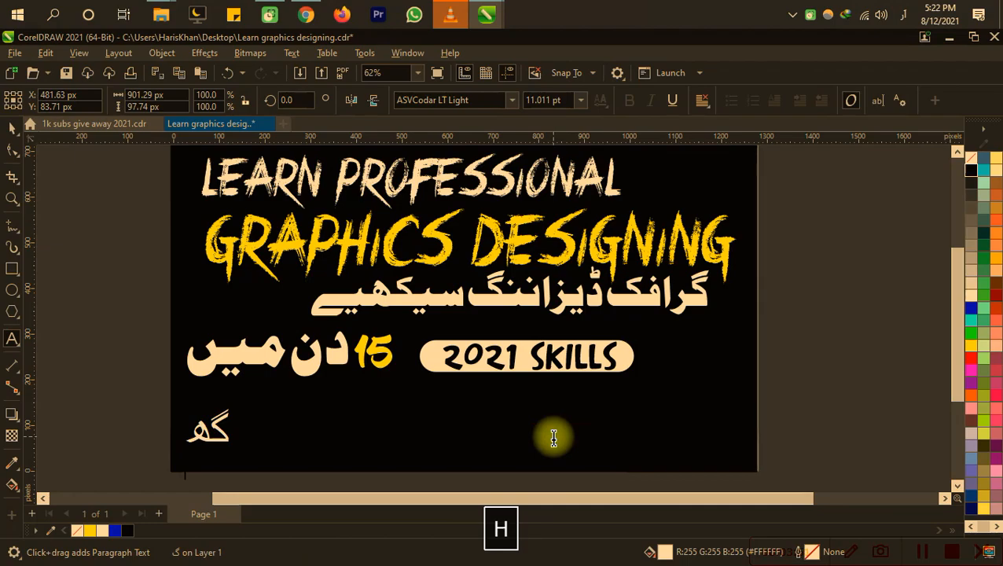
type("ر بی")
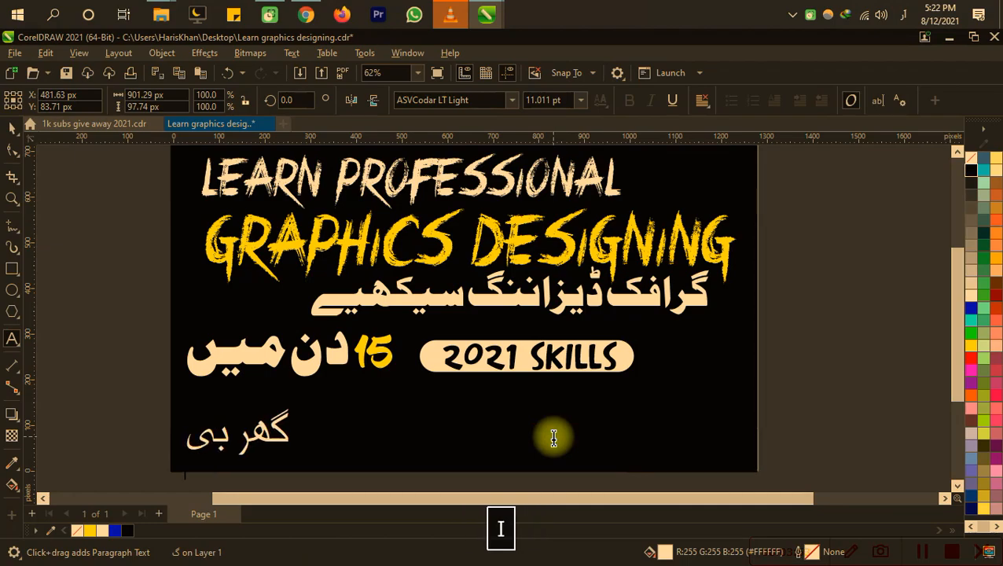
type("ٹھے ")
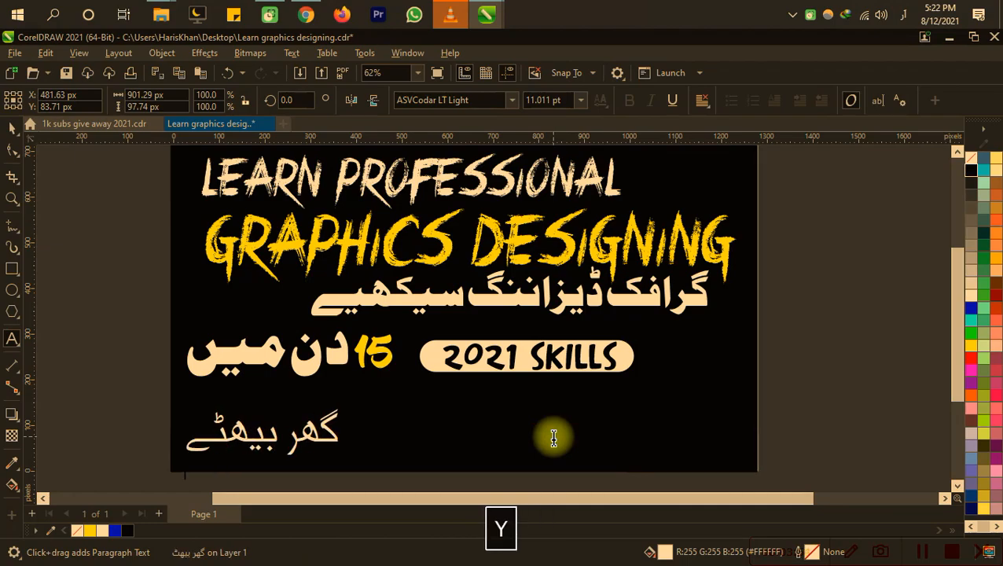
type("پیس")
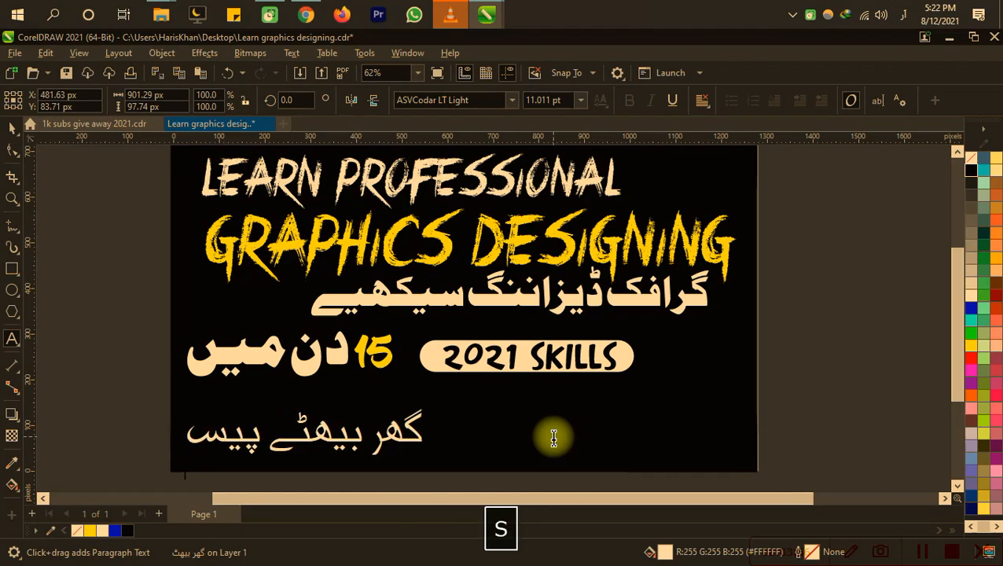
type("ے ")
type("کم")
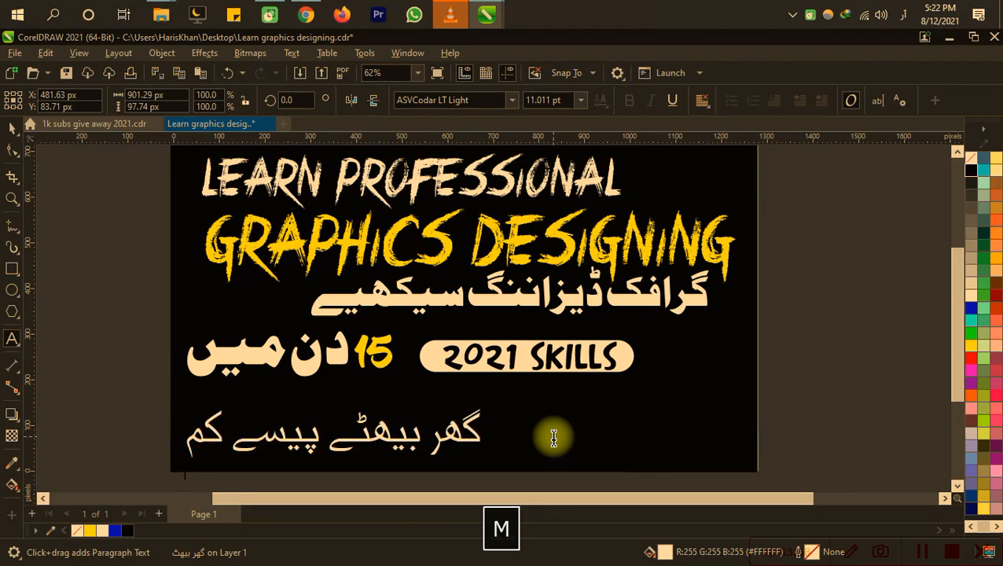
type("انے کا")
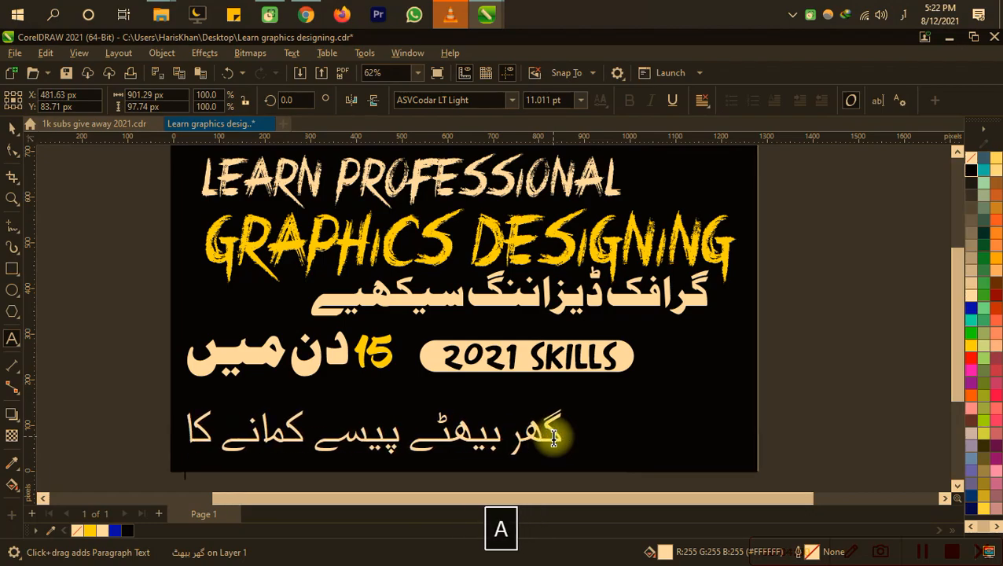
type(" کور")
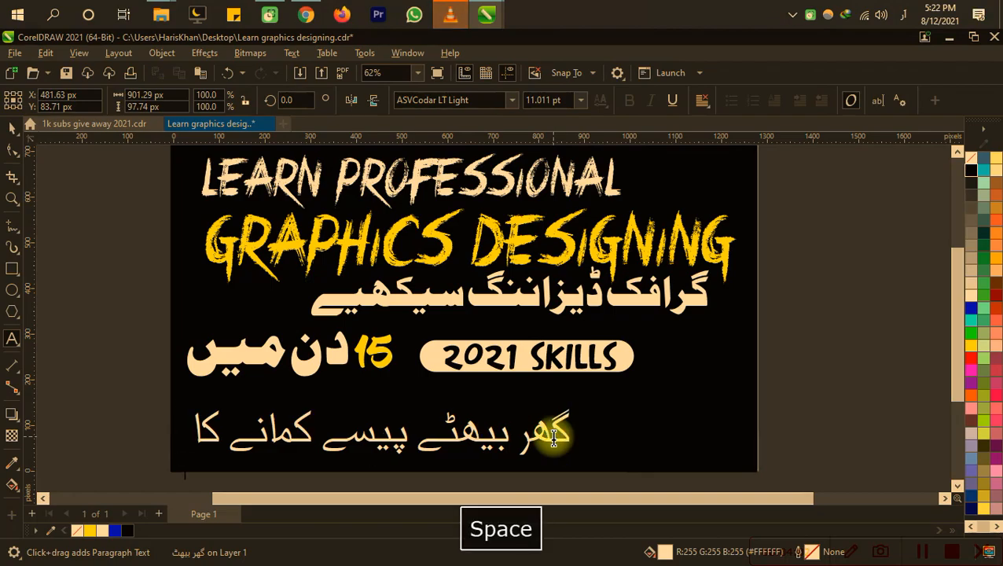
type("س")
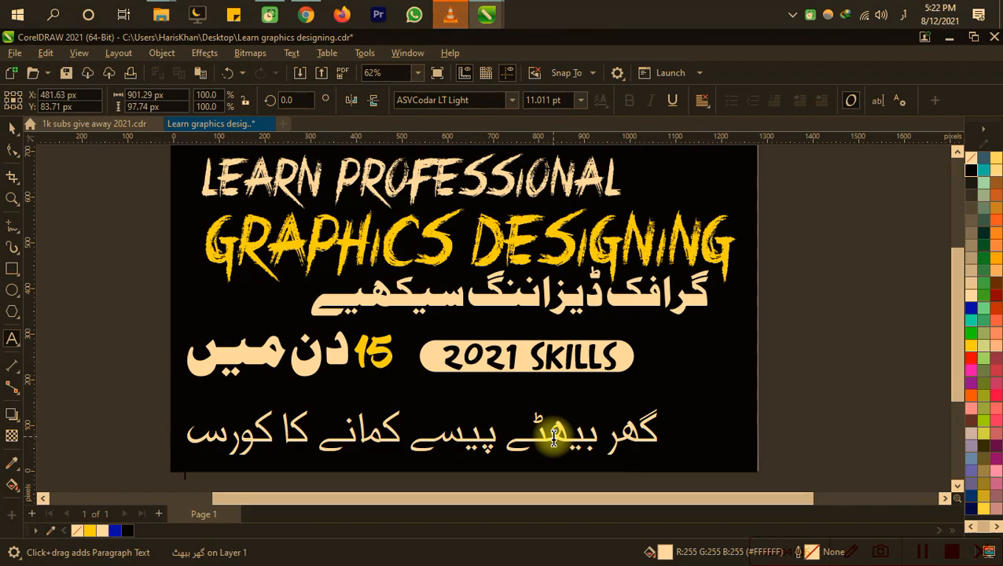
Step: Change the last word of the lowest Urdu line to "راز" and save the file
key("BackSpace")
key("BackSpace")
key("BackSpace")
key("BackSpace")
key("BackSpace")
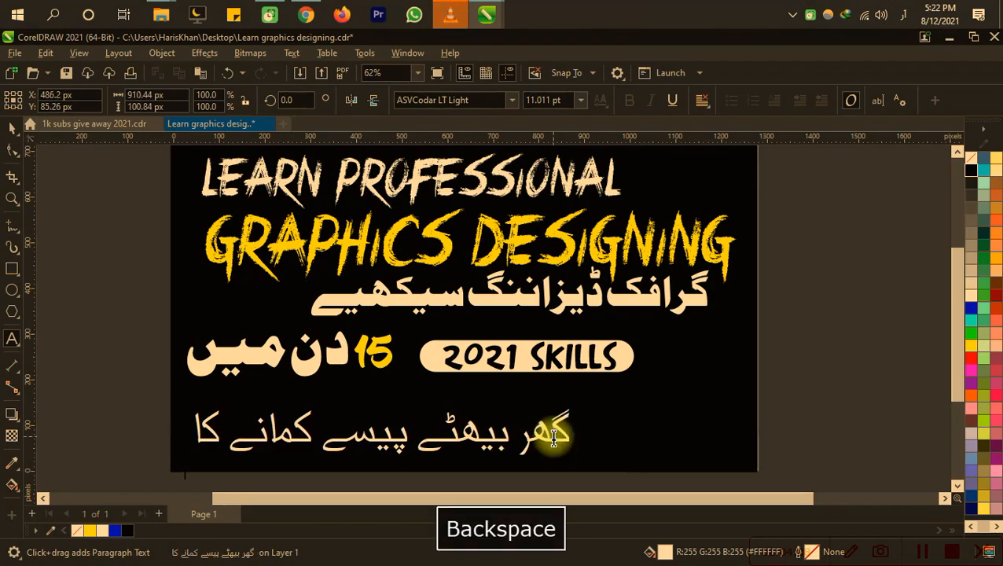
type("را")
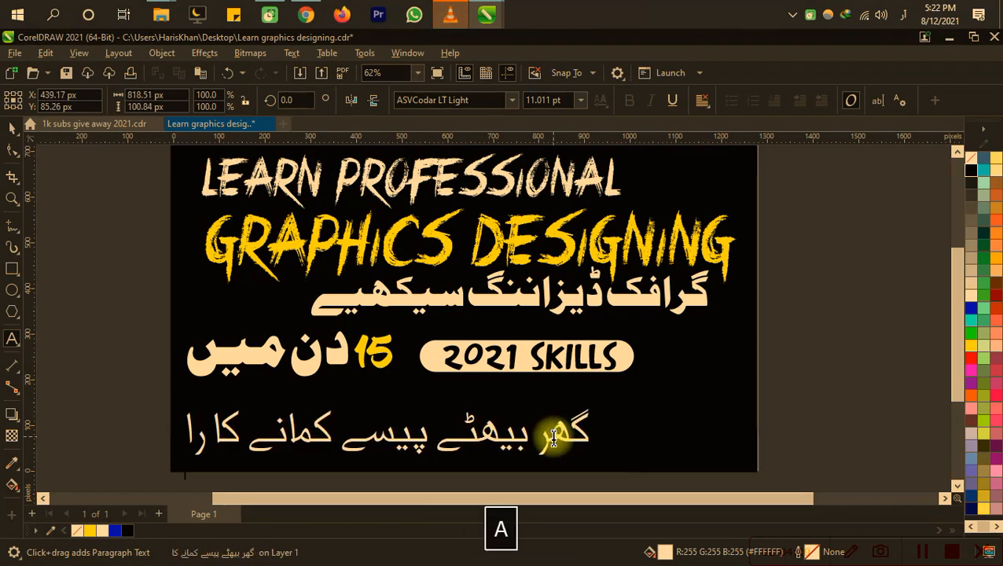
type("ز")
key("ctrl+s")
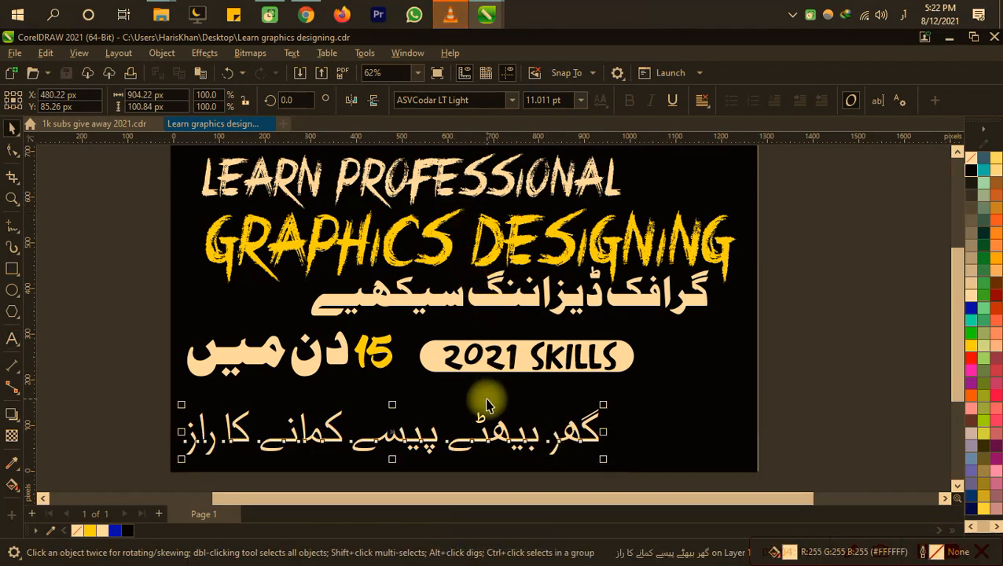
Step: Change the ending of the lowest Urdu line to "طریقہ" and save the file
key("F8")
key("BackSpace")
key("BackSpace")
key("BackSpace")
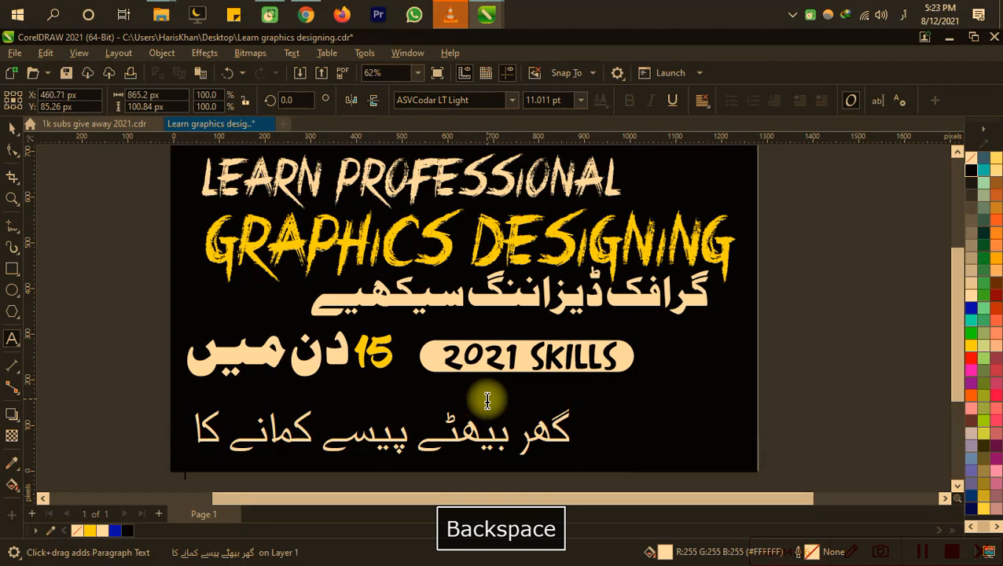
type("طریس")
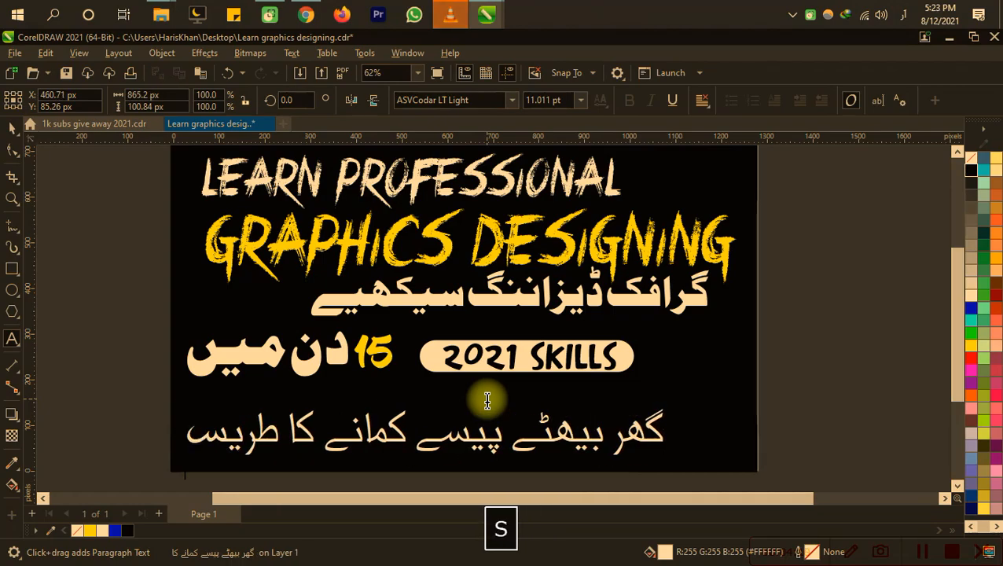
key("BackSpace")
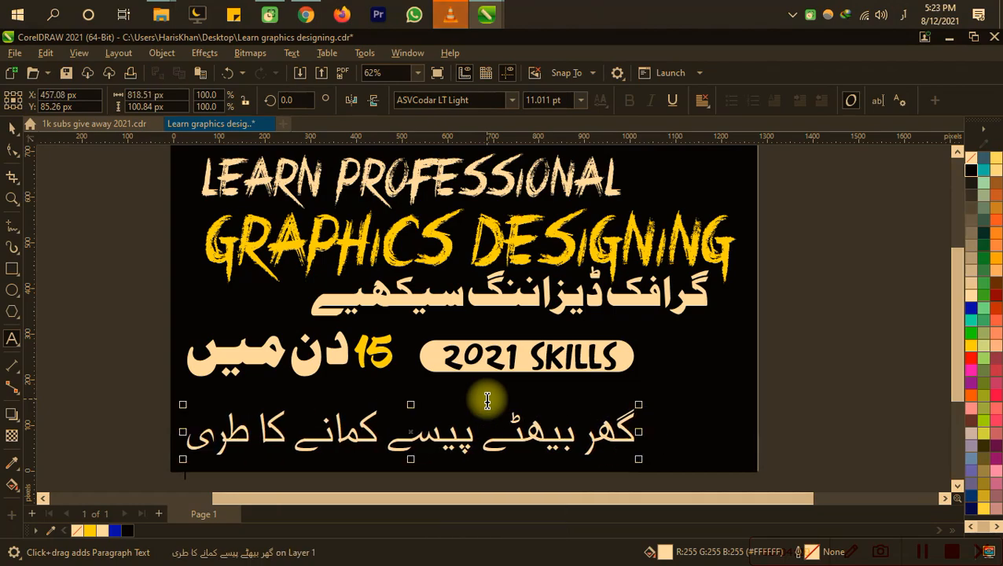
type("ف")
key("BackSpace")
type("ق")
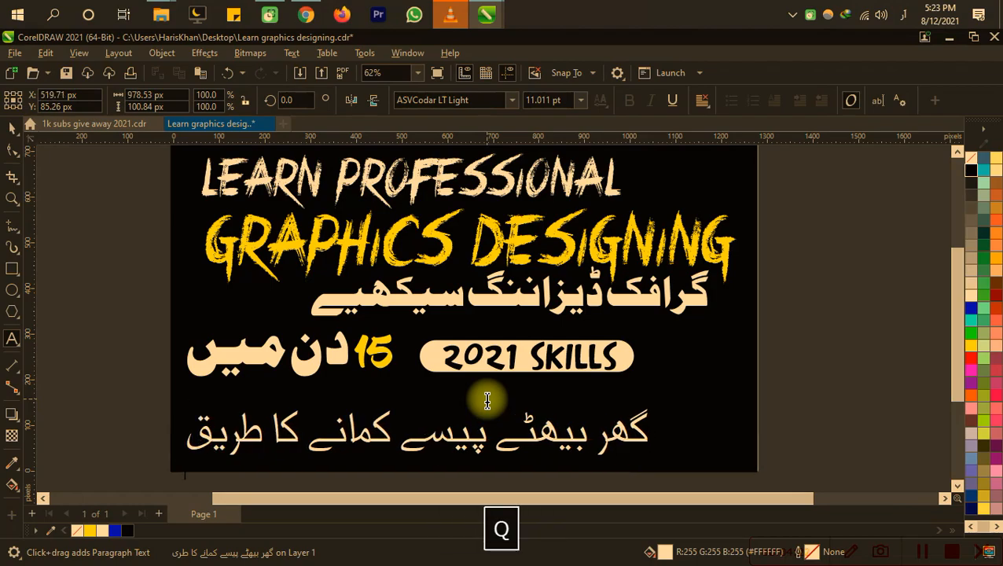
type("ہ")
key("ctrl+s")
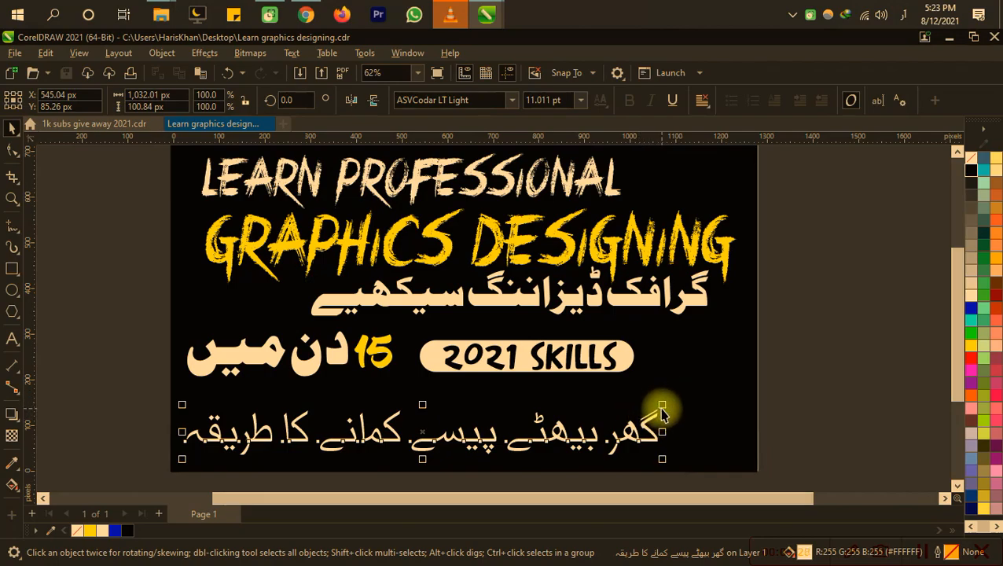
Step: Move the yellow 15 to the left of the white Urdu line under the headline, at about X 168, Y 371 px
key("1")
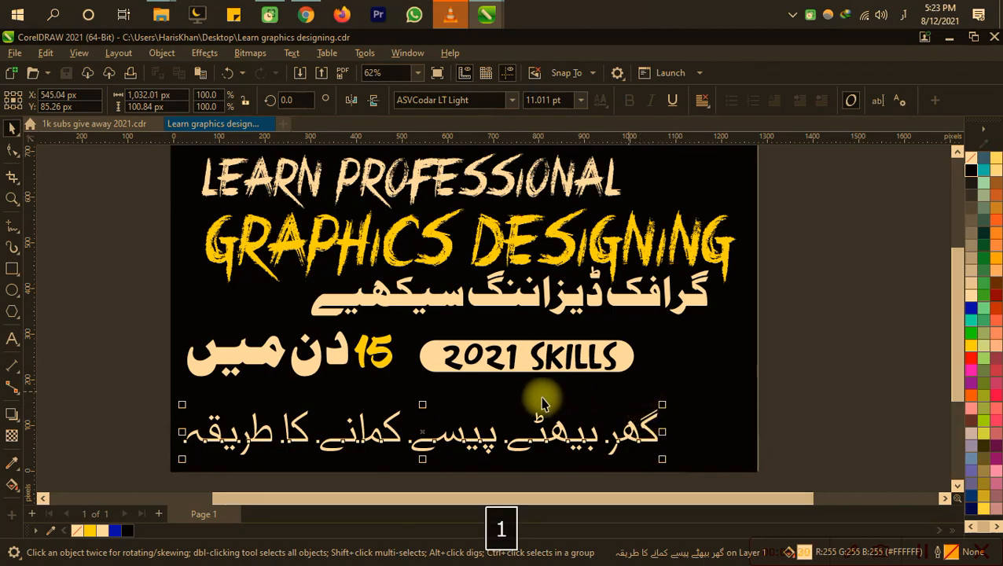
left_click_drag(383, 356, 364, 347)
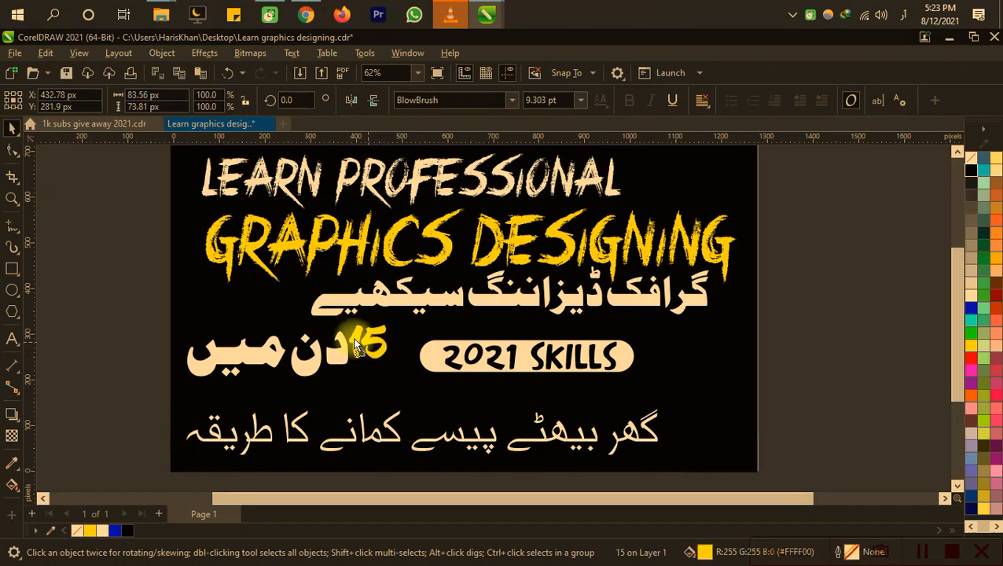
left_click_drag(252, 307, 250, 306)
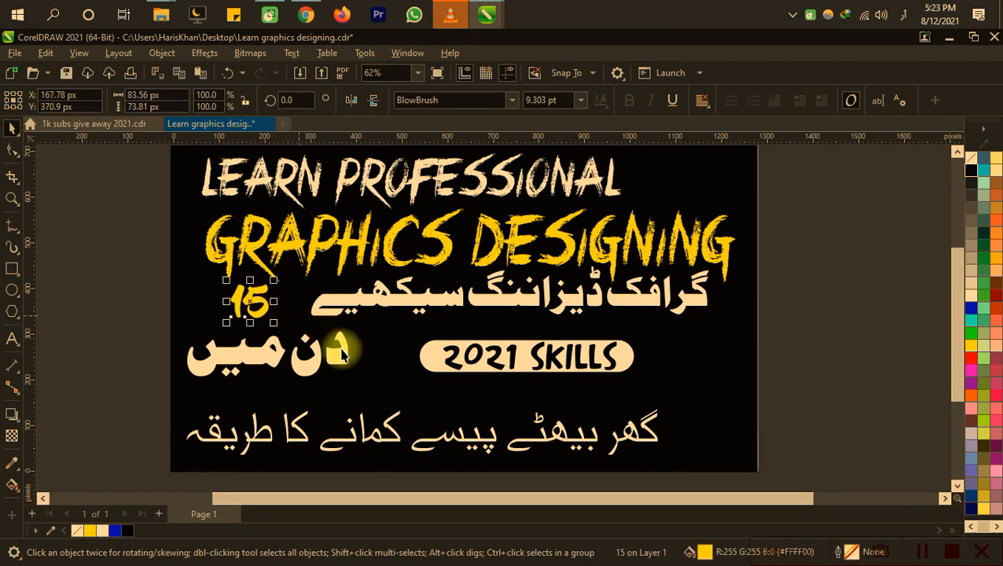
Step: Shrink the Urdu words "دن میں" to about 253 px wide and nudge them up beneath the 15
left_click(331, 369)
left_click_drag(353, 324, 307, 326)
key("Up")
key("Up")
key("Up")
key("Up")
key("Up")
key("Up")
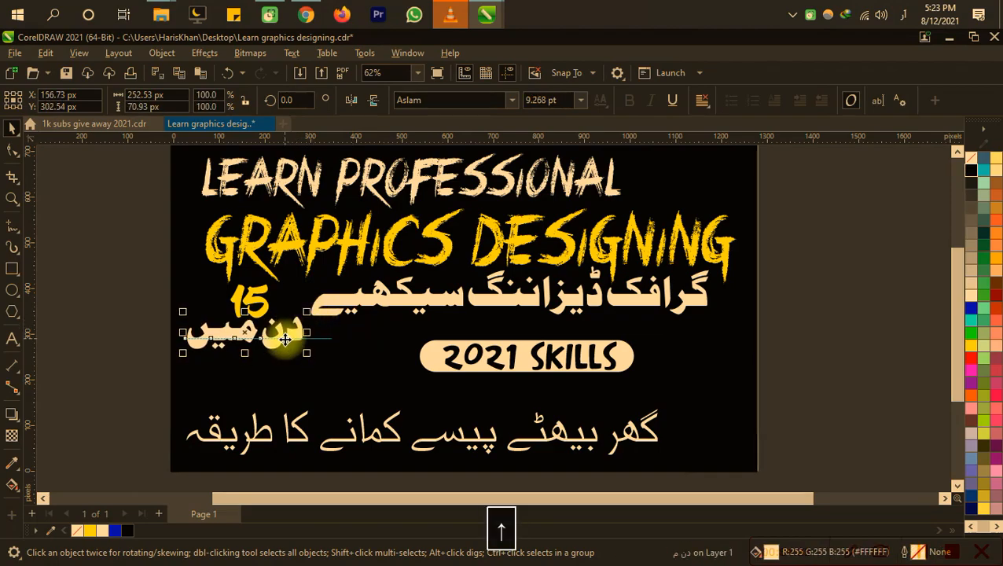
Step: Move the "2021 SKILLS" badge beneath "دن میں" and the lowest Urdu line up to about X 713, Y 272 px
left_click_drag(860, 309, 403, 429)
left_click_drag(580, 378, 363, 380)
left_click_drag(380, 443, 467, 356)
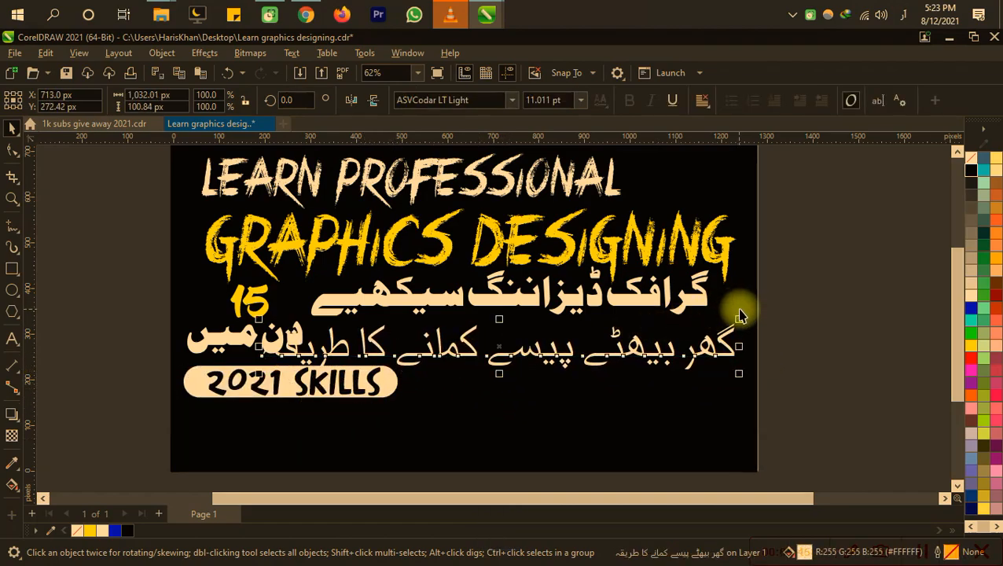
Step: Shrink the lowest Urdu line to about 941 px wide and nudge it right, away from "دن میں"
left_click_drag(741, 322, 739, 327)
key("Right")
key("Right")
key("Right")
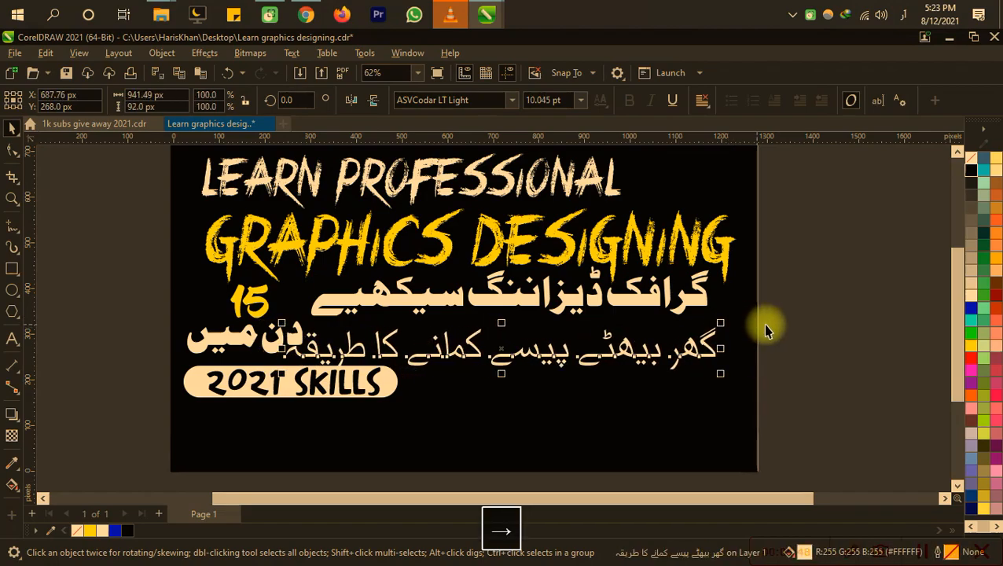
Step: Nudge the white Urdu line under the headline slightly right, to about X 747, Y 395 px
left_click(705, 295)
key("Down")
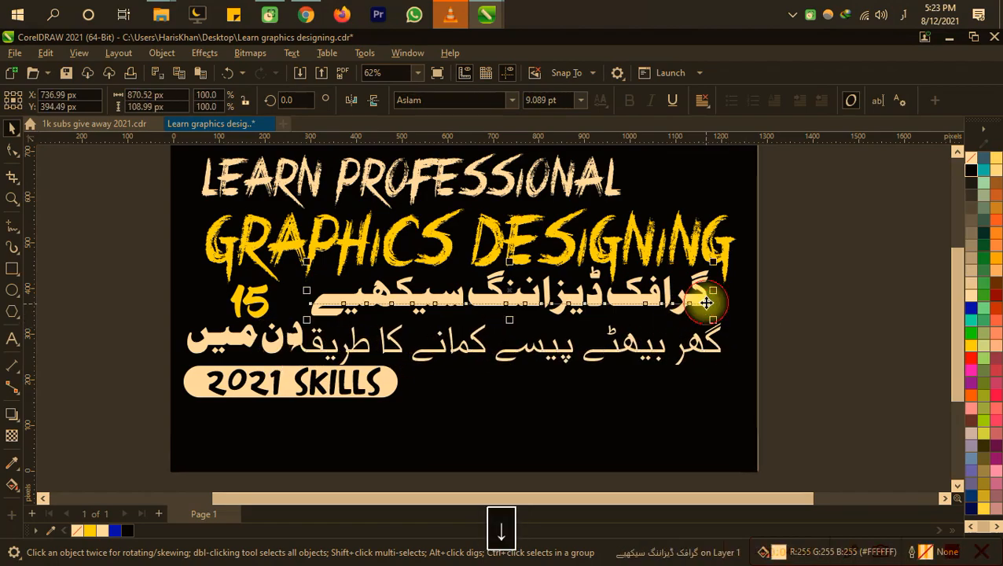
left_click(774, 279)
left_click_drag(672, 260, 669, 368)
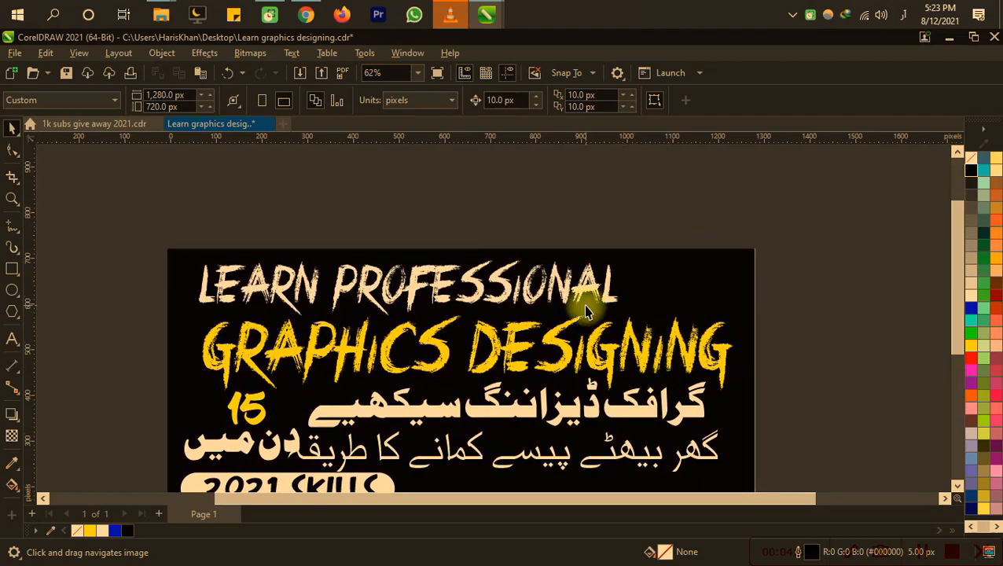
key("space")
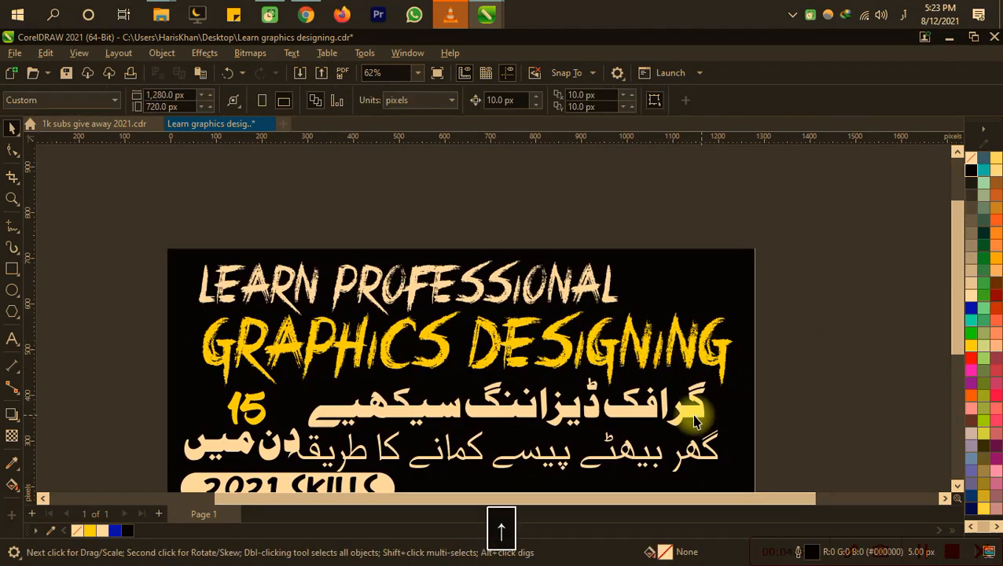
left_click(685, 410)
key("Right")
left_click(784, 401)
left_click_drag(736, 437, 709, 358)
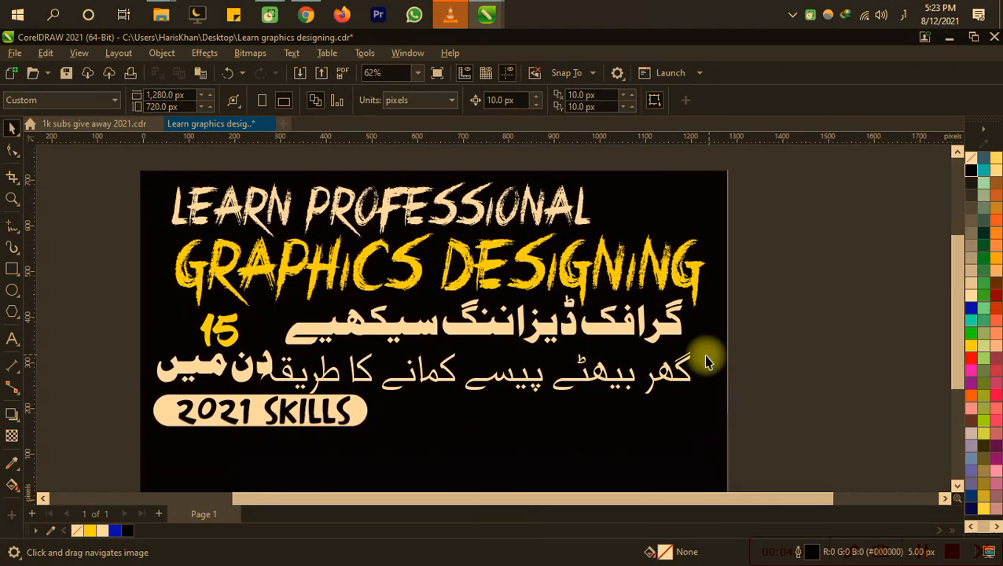
Step: Nudge the lowest Urdu line right and up to about X 768, Y 288 px, and save the file
left_click(669, 391)
key("Up")
key("Up")
key("Up")
key("Up")
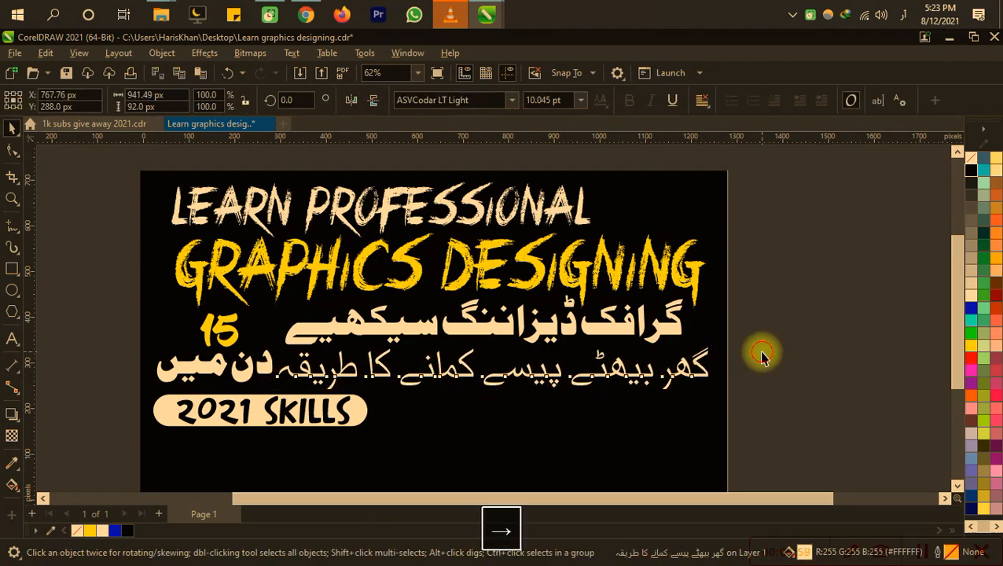
left_click(761, 338)
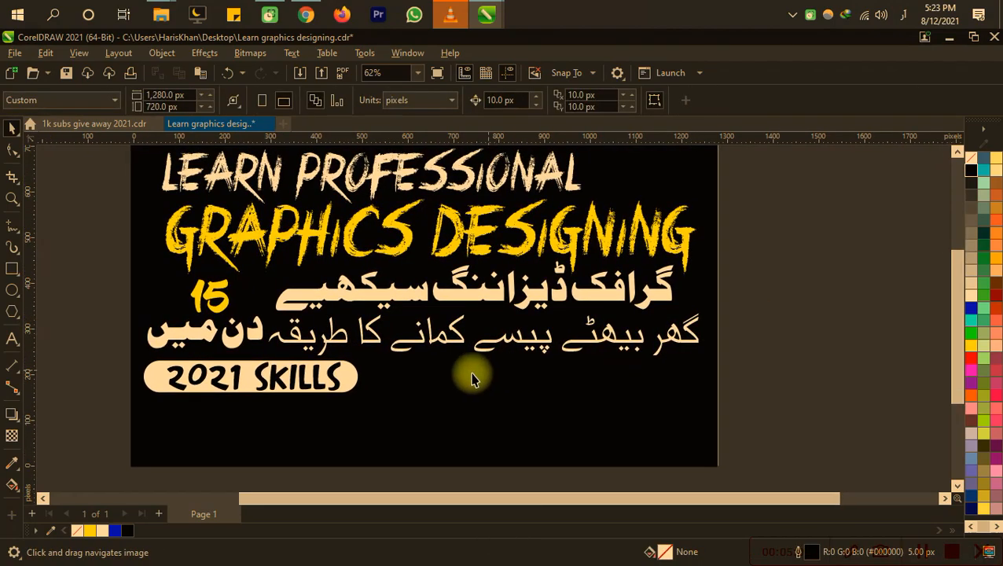
scroll(491, 279, "down", 1)
left_click_drag(438, 302, 453, 362)
key("F4")
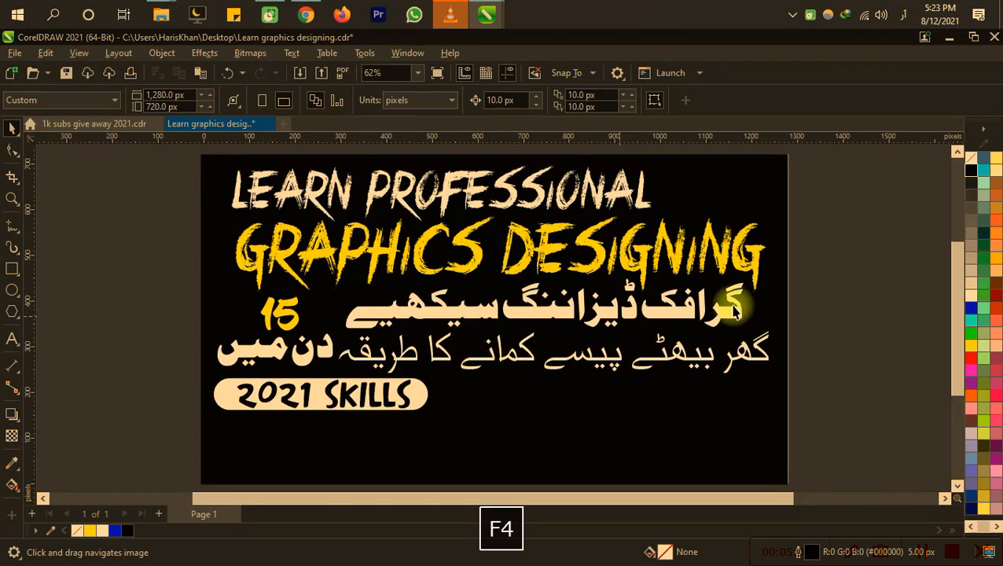
key("ctrl+s")
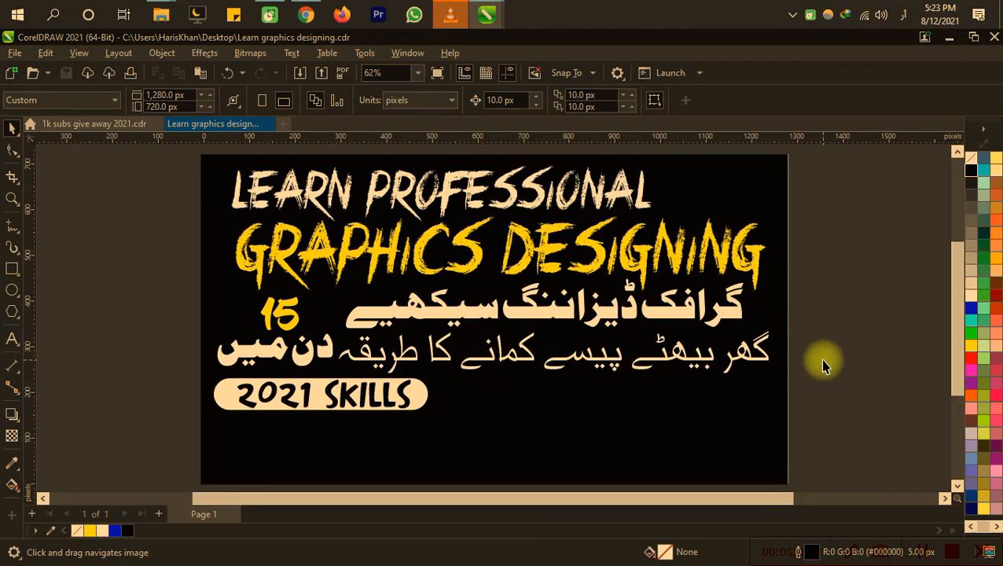
Step: Import the cut-out photo IMG_20210807_180908 from the Desktop folder "yt 7-8-2021" and place it on the page
key("ctrl+i")
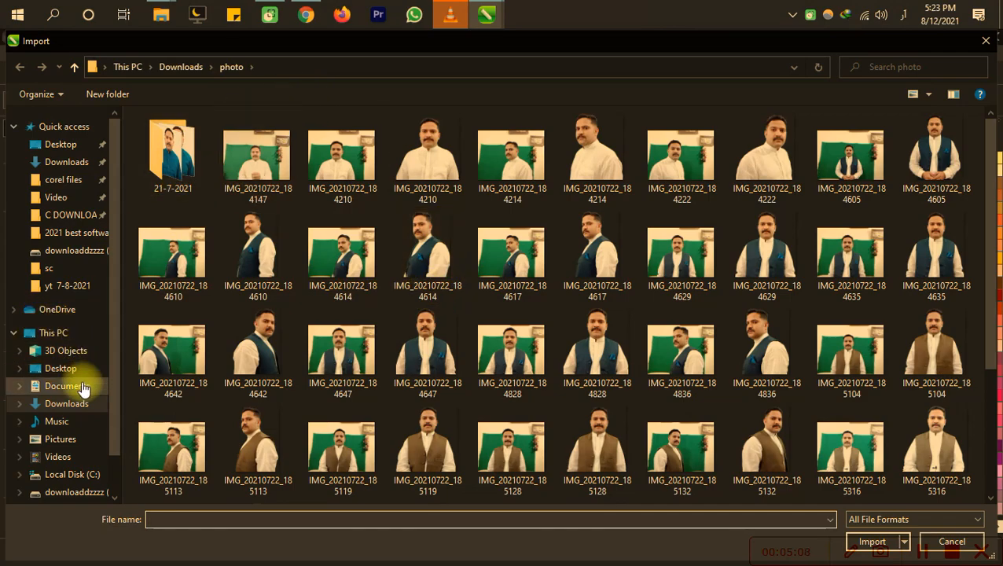
left_click(63, 368)
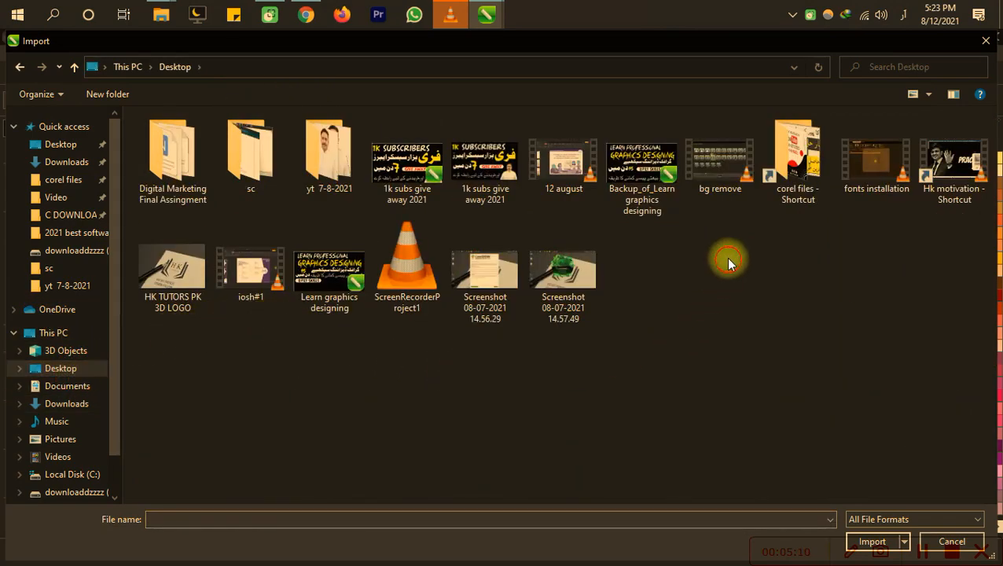
double_click(331, 183)
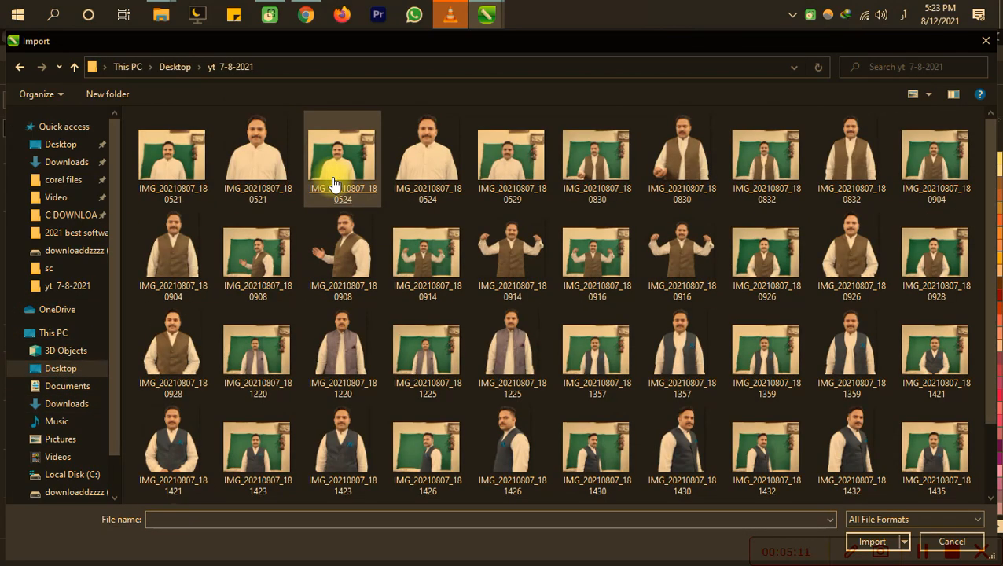
double_click(359, 273)
left_click(513, 395)
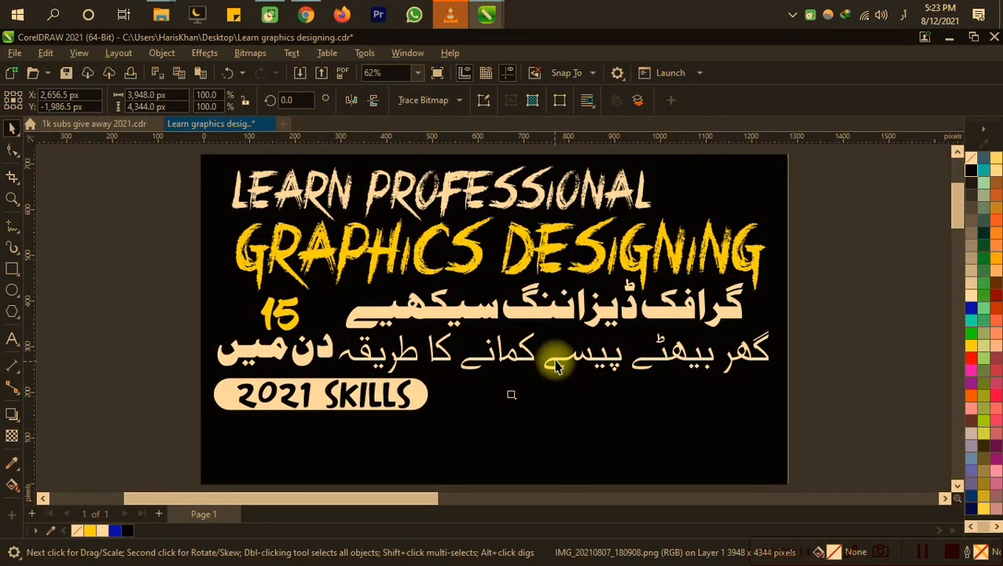
key("F4")
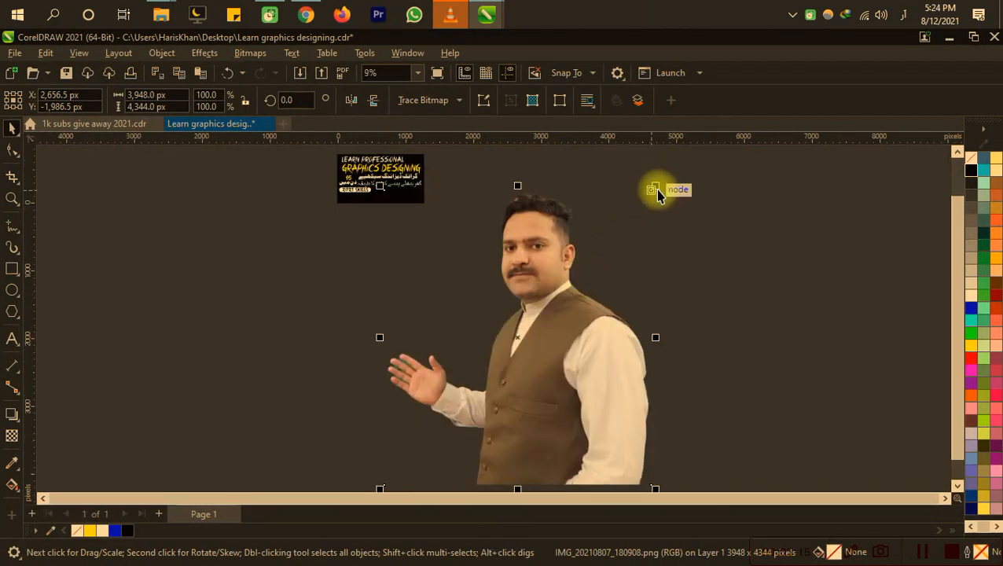
Step: Scale the photo down to about 286 × 314 px and place it in the page's lower right corner
left_click_drag(655, 189, 421, 444)
left_click_drag(387, 479, 379, 219)
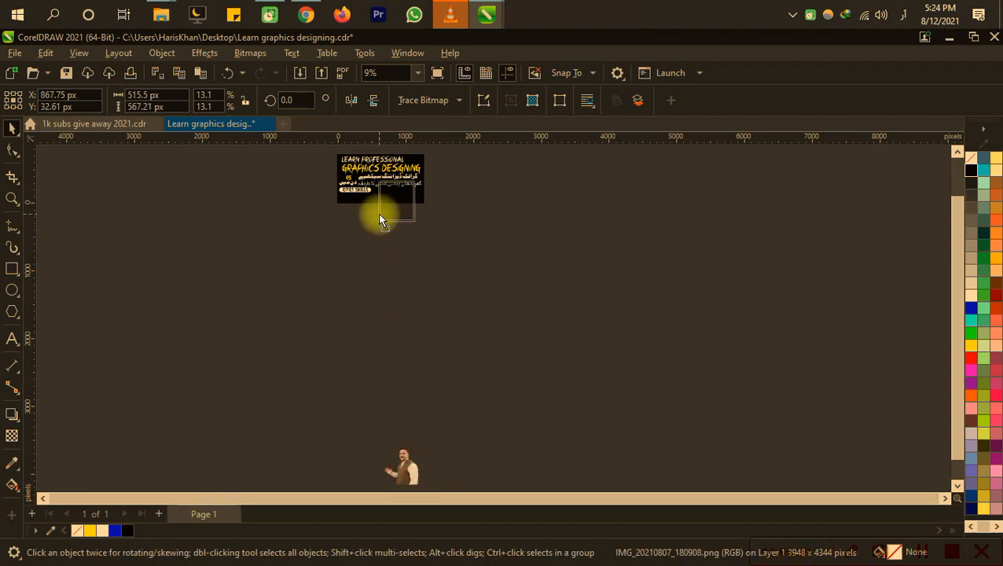
key("F4")
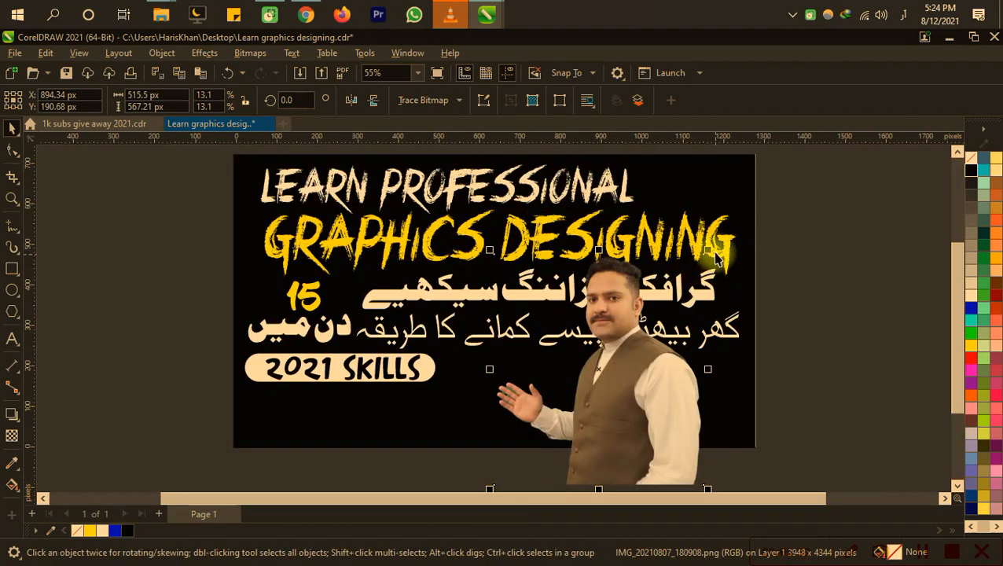
left_click_drag(711, 253, 615, 352)
left_click_drag(542, 428, 673, 378)
key("F4")
left_click(857, 297)
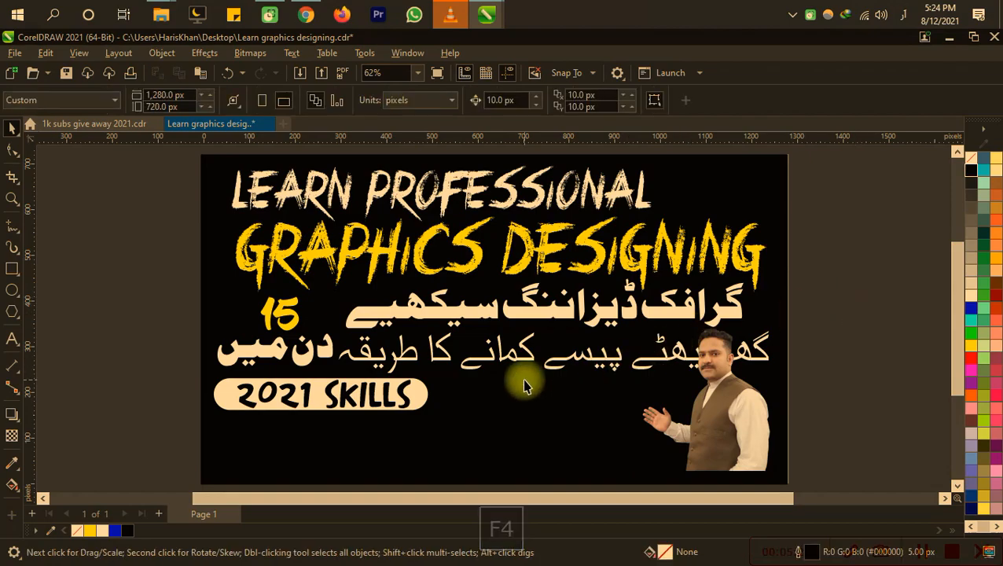
Step: Apply the lowest Urdu line's font, ASVCodar LT Light, to the Urdu line directly under the headline
left_click(521, 366)
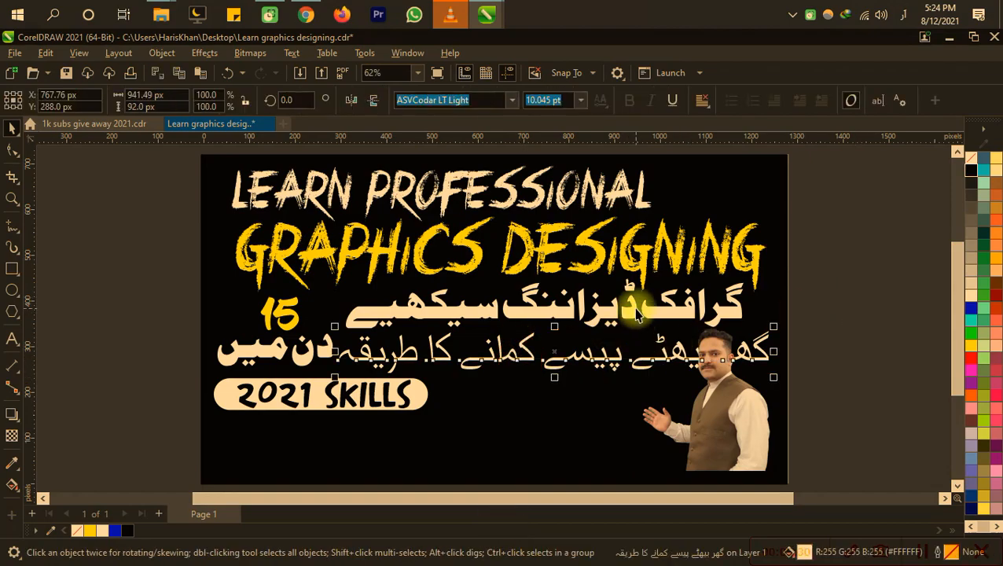
left_click(654, 312)
left_click(605, 361)
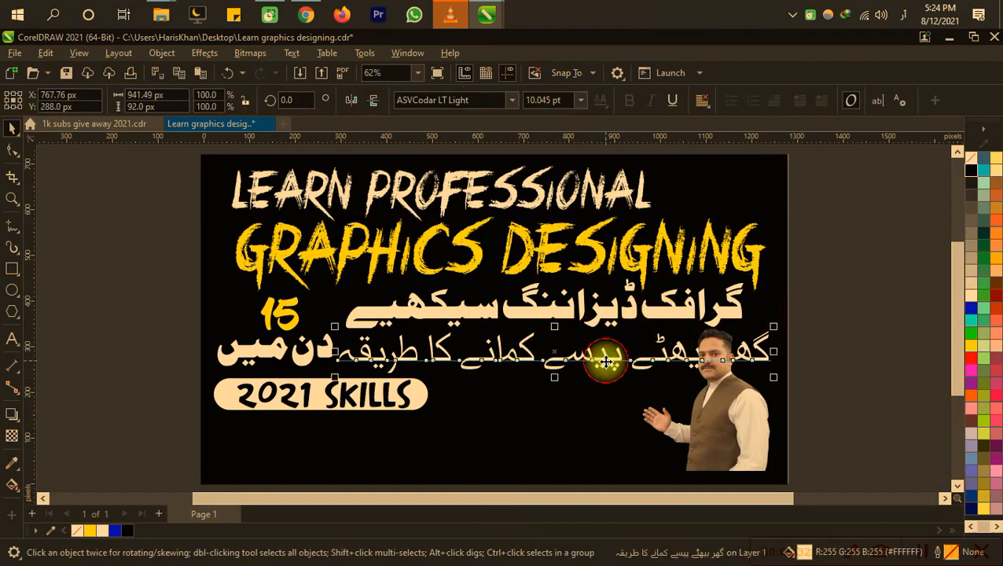
key("space")
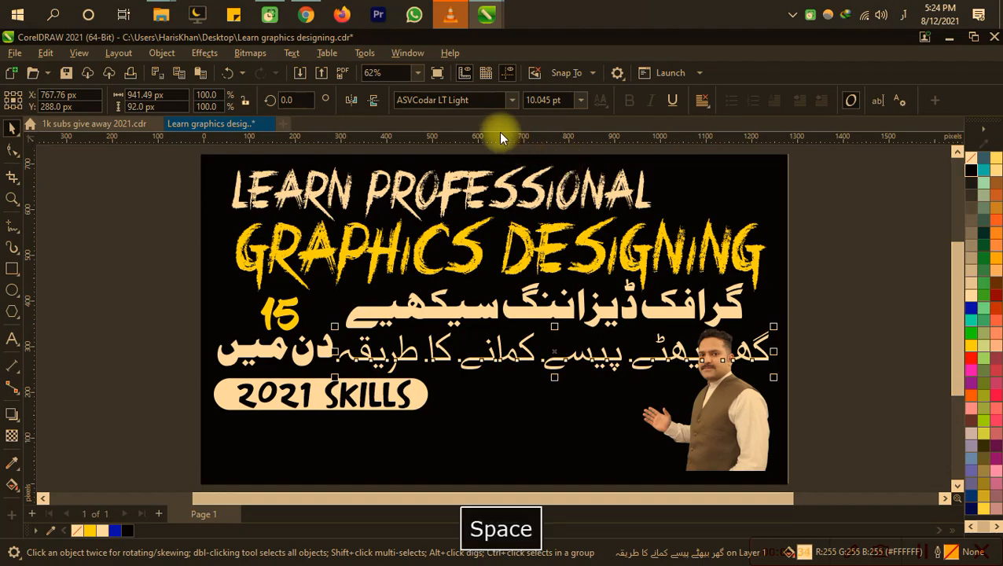
left_click(476, 100)
key("ctrl+c")
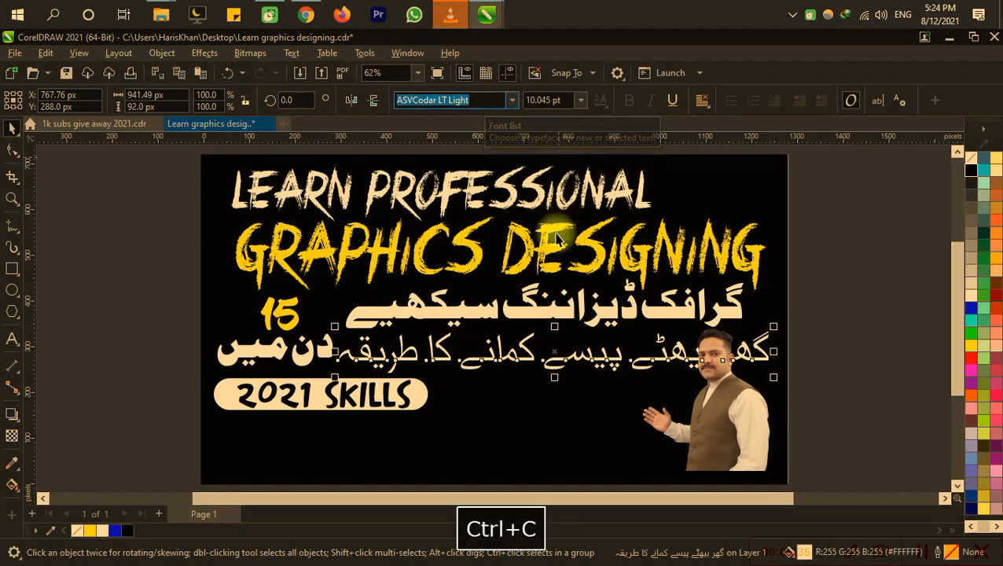
left_click(554, 317)
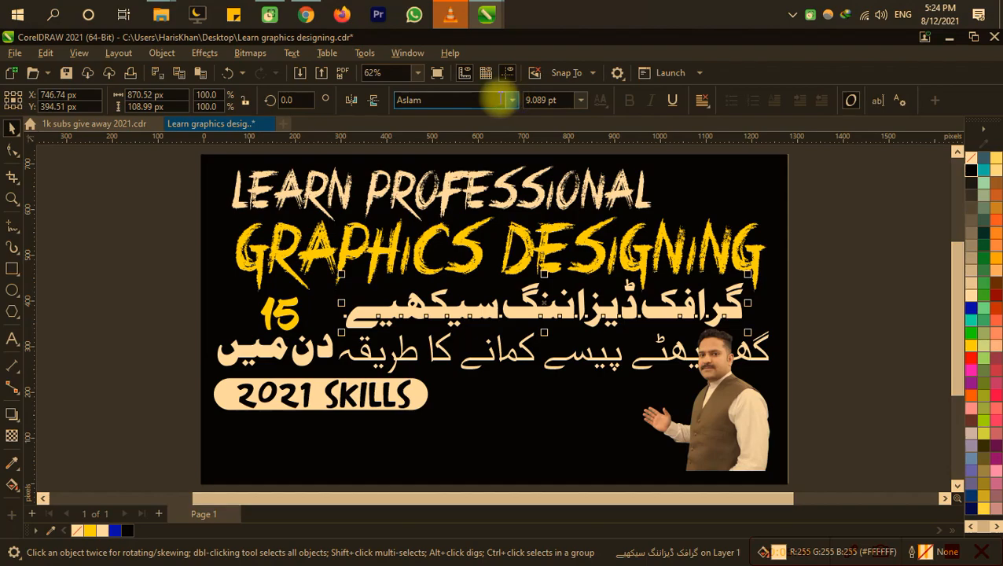
key("ctrl+v")
key("ctrl+s")
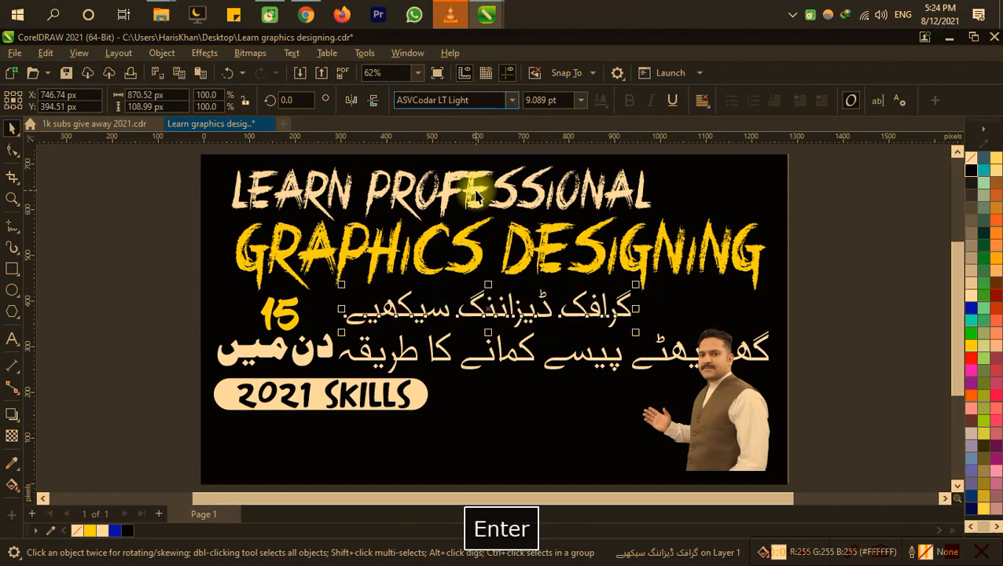
Step: Save the file and move the lowest Urdu line beneath the "2021 SKILLS" badge, to about X 529, Y 86 px
double_click(476, 360)
left_click_drag(478, 360, 425, 451)
key("ctrl+s")
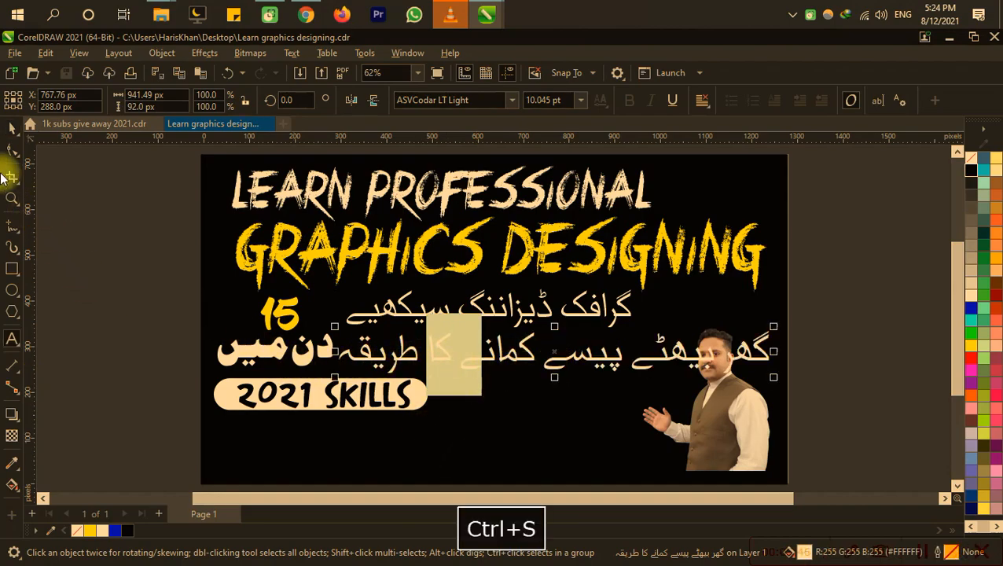
left_click(6, 127)
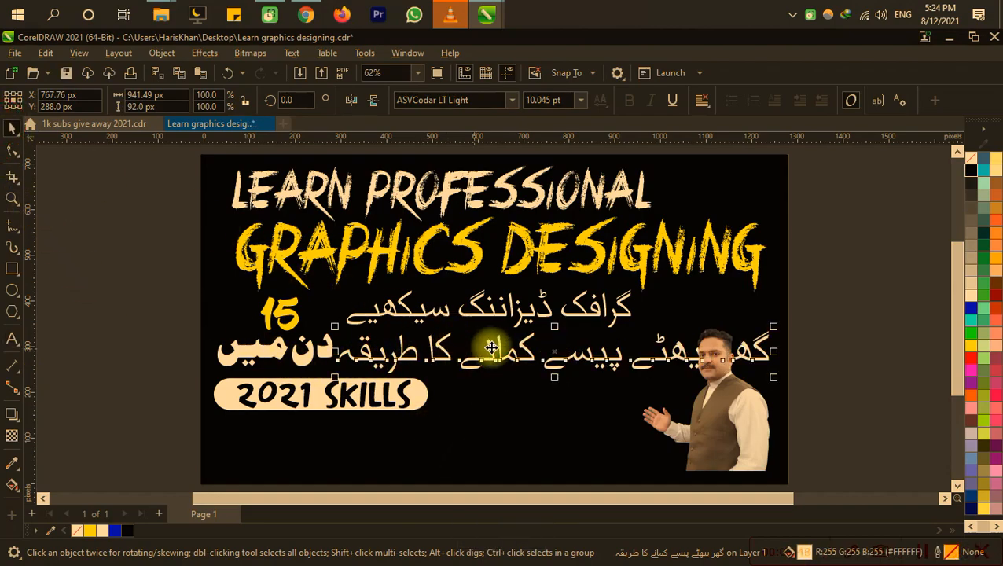
left_click_drag(499, 348, 476, 445)
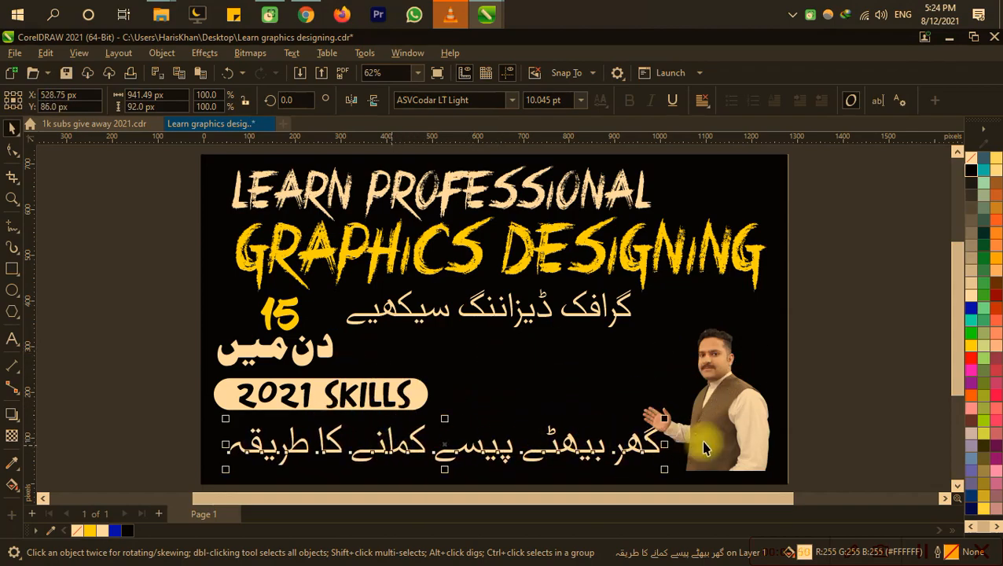
Step: Enlarge the man's photo to about 395 × 434 px
left_click_drag(699, 448, 731, 379)
left_click(731, 378)
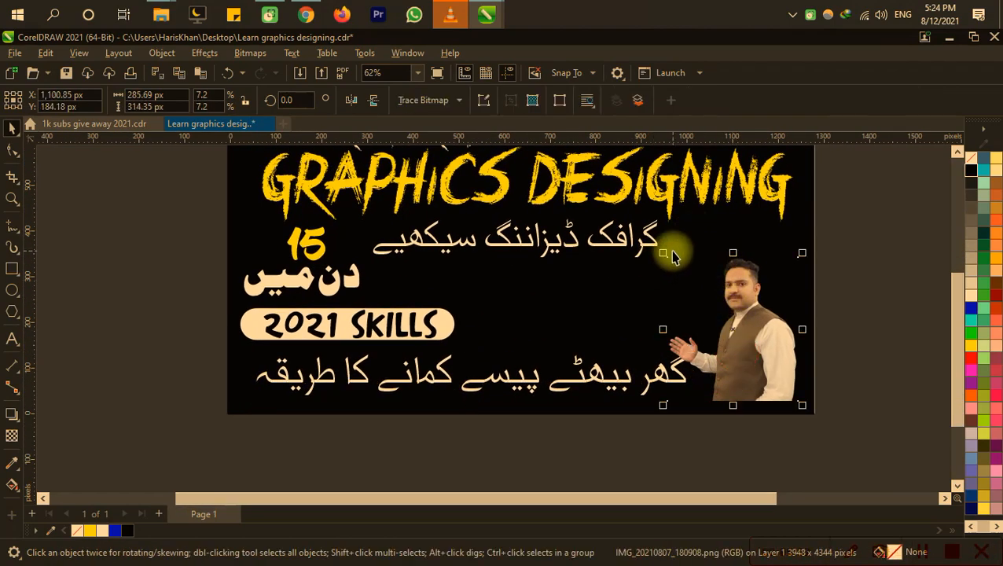
left_click_drag(665, 260, 614, 198)
scroll(801, 402, "up", 1)
scroll(801, 402, "up", 3)
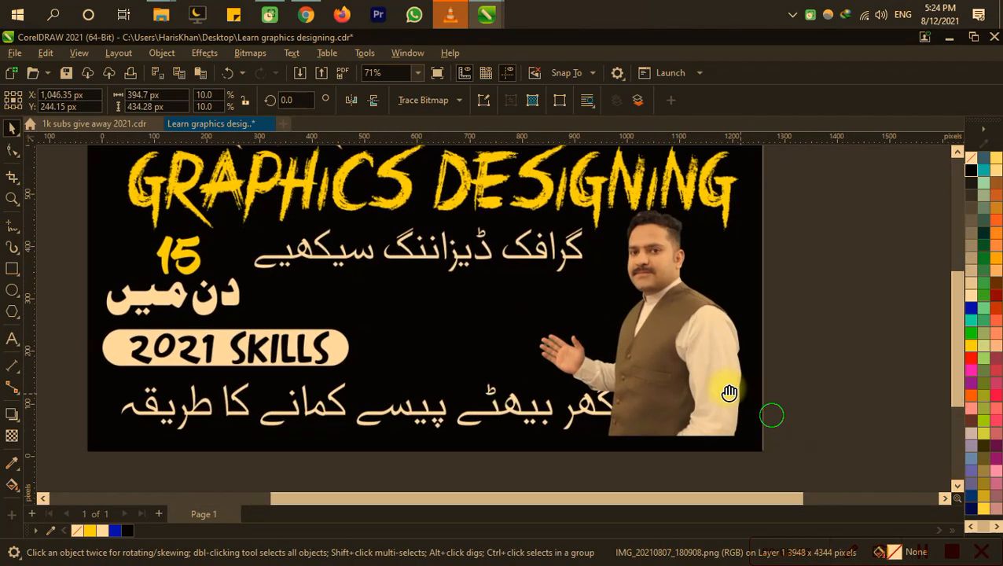
Step: Move the photo flush with the page's bottom edge near its right side, at about X 1,077, Y 215 px
left_click(644, 358)
left_click(630, 343)
left_click_drag(623, 331, 567, 254)
scroll(522, 420, "up", 5)
scroll(568, 253, "up", 3)
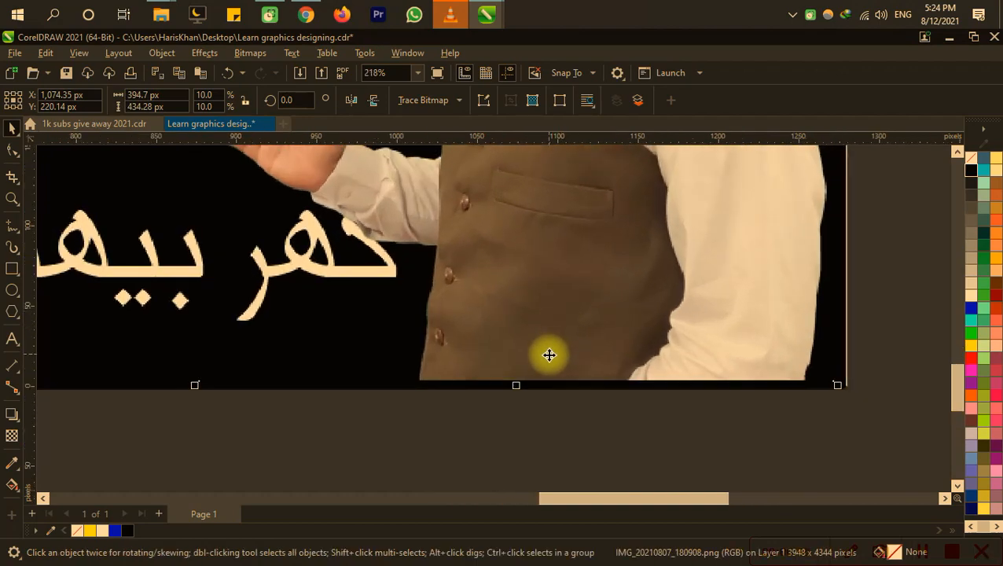
scroll(534, 364, "up", 4)
left_click_drag(530, 358, 536, 369)
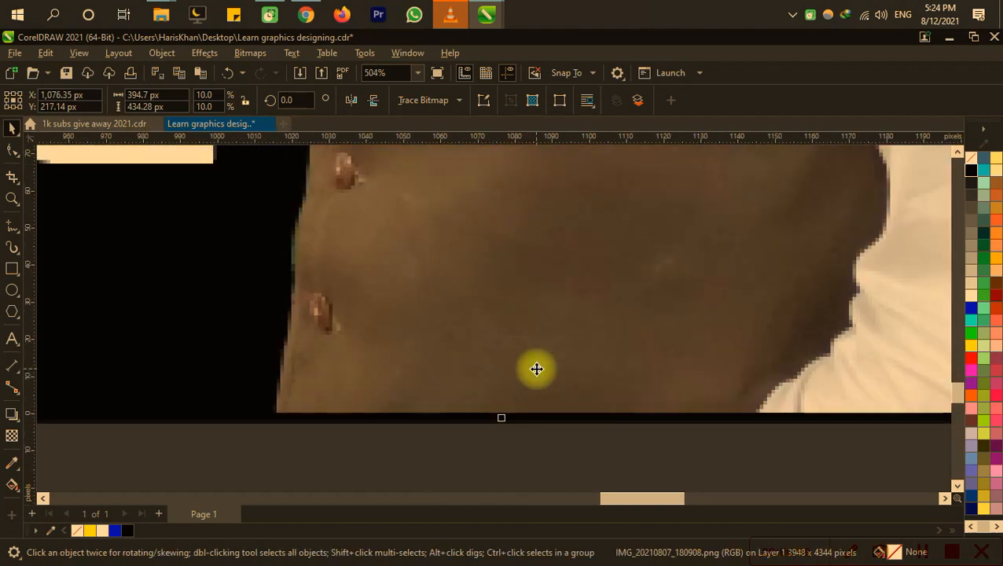
left_click_drag(532, 334, 533, 341)
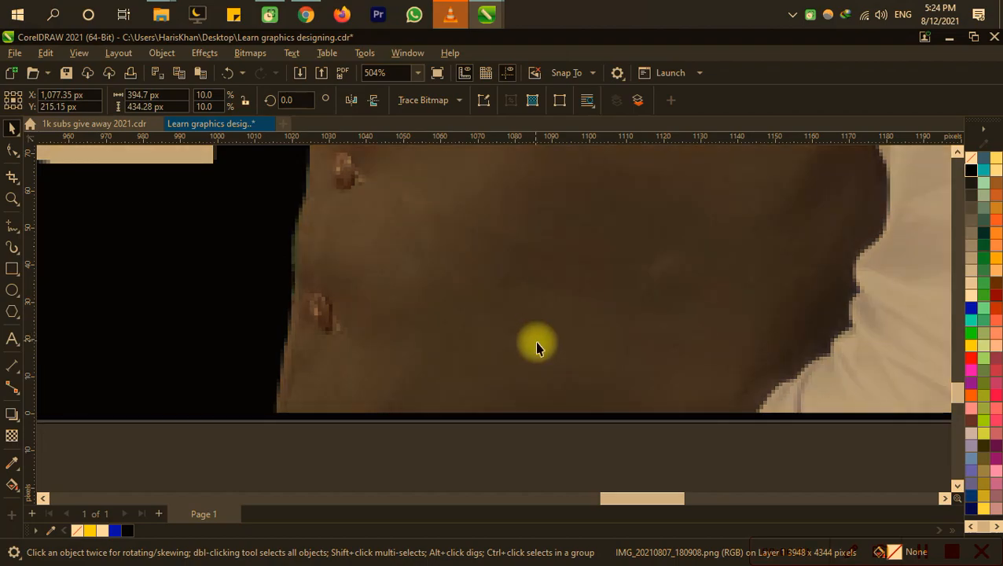
scroll(535, 341, "down", 2)
scroll(537, 342, "down", 10)
left_click_drag(548, 320, 676, 349)
key("F4")
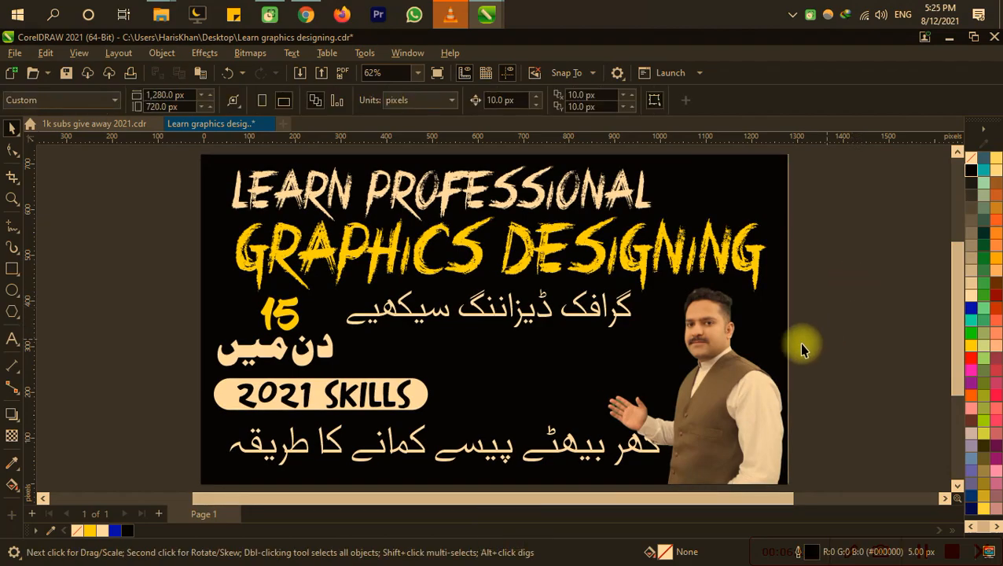
Step: Set the font of the Urdu words "دن میں" beneath the 15 to ASVCodar LT Light
left_click(327, 353)
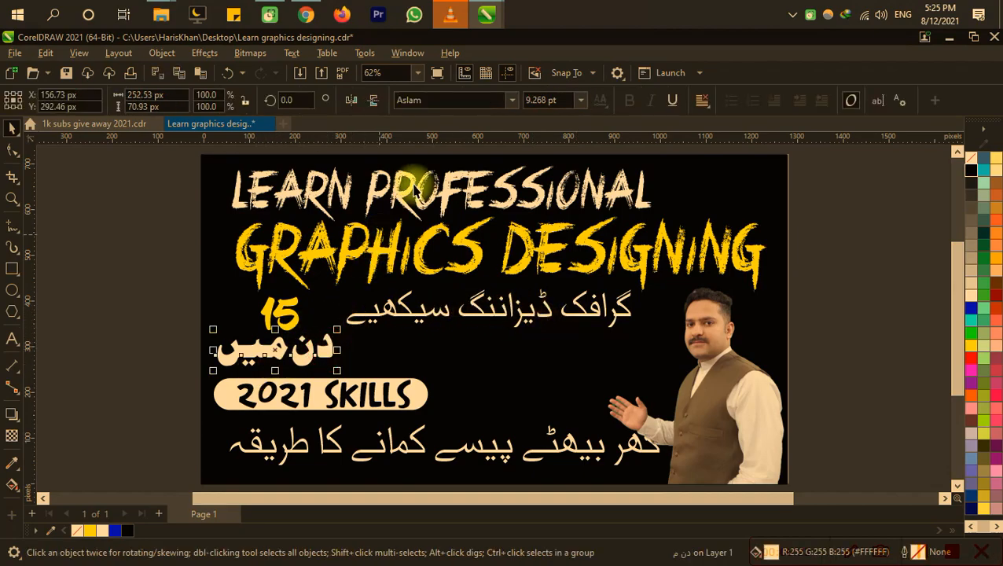
left_click(513, 100)
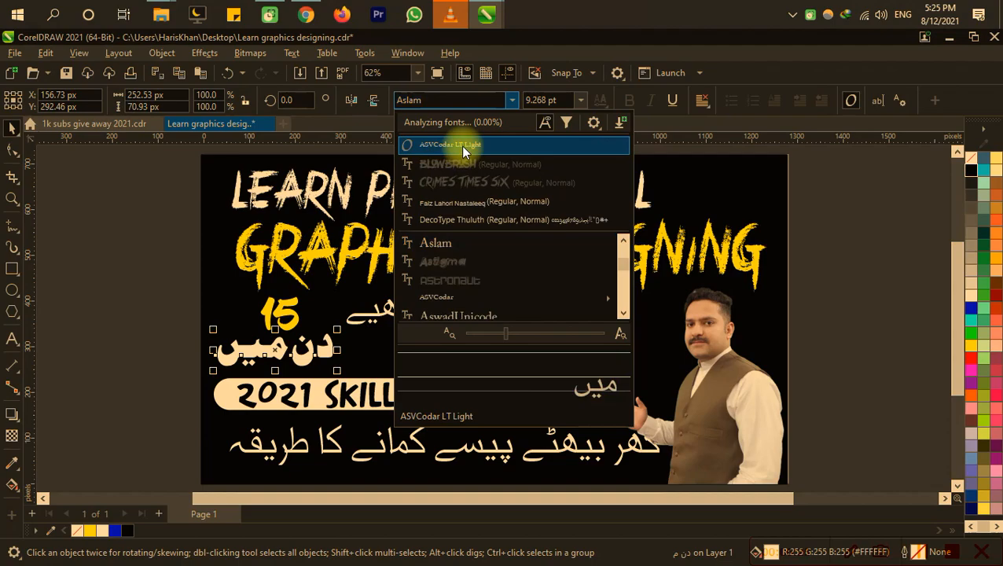
left_click(461, 145)
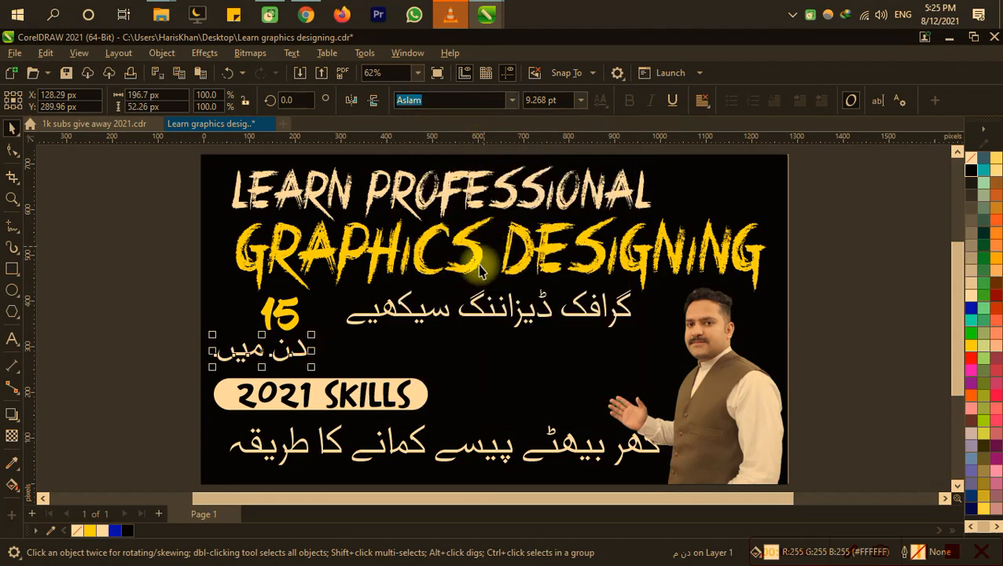
Step: Enlarge the Urdu line "گرافک ڈیزاننگ سیکھیے" to about 741 × 100 px and place it at about X 631, Y 332 px
left_click(462, 311)
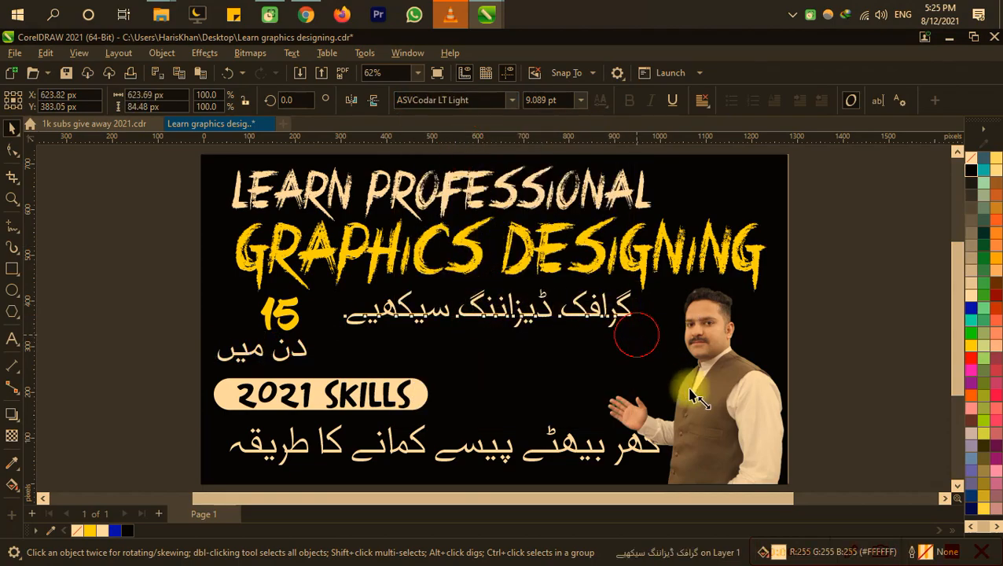
left_click_drag(639, 335, 688, 340)
left_click_drag(517, 319, 494, 348)
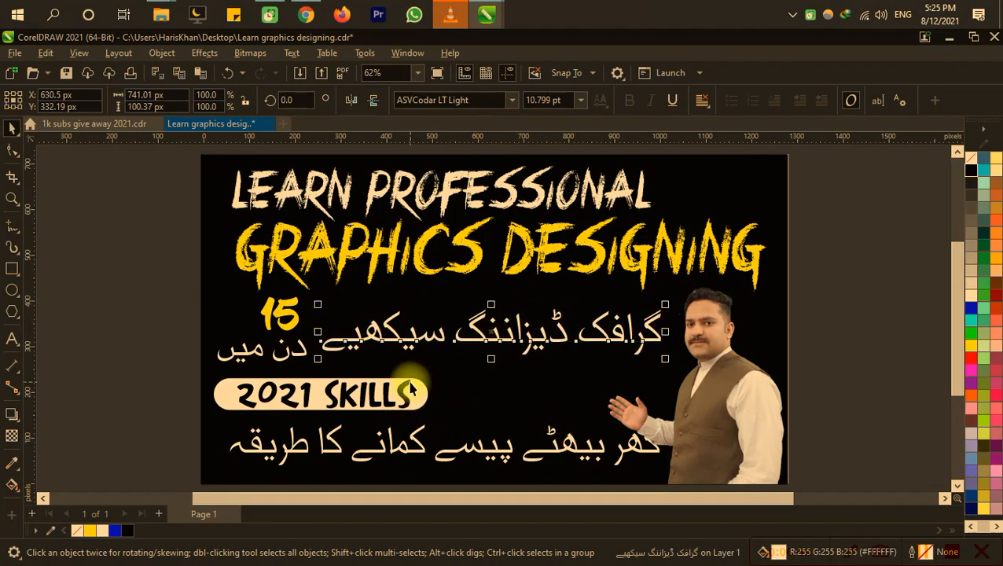
Step: Move the yellow "15" and the Urdu words "دن میں" into one row to the right of the "2021 SKILLS" badge
left_click(140, 358)
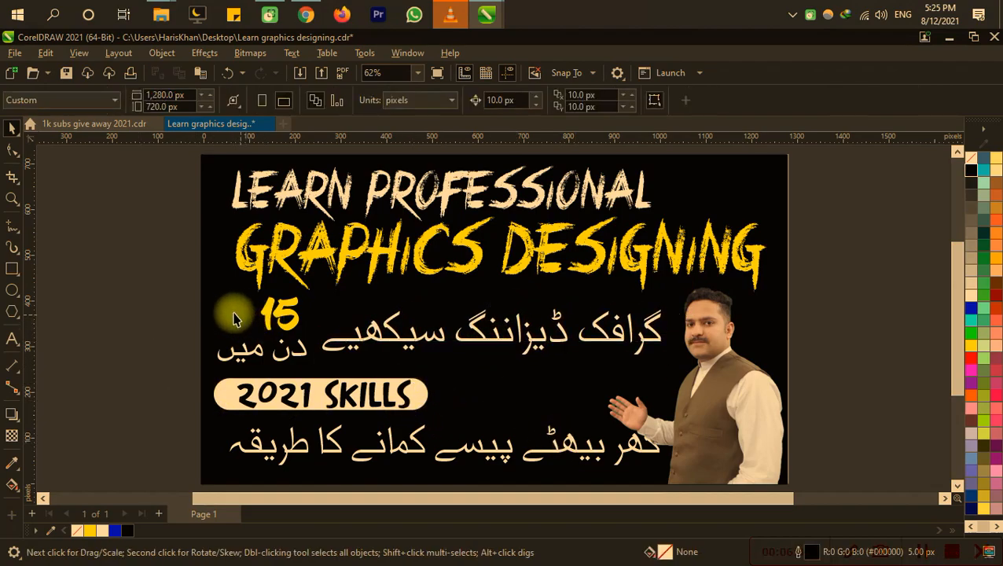
left_click_drag(279, 314, 563, 391)
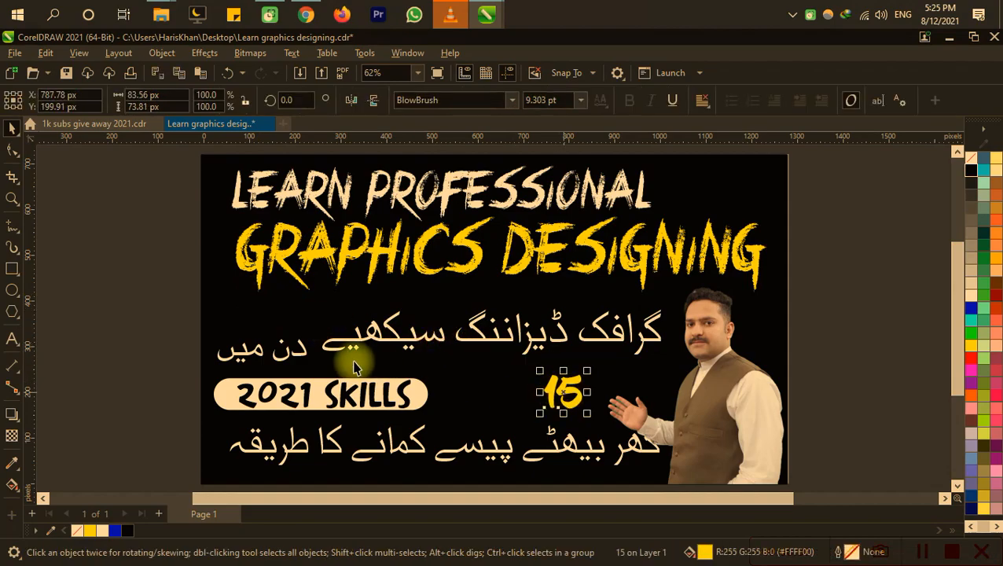
left_click_drag(291, 358, 554, 413)
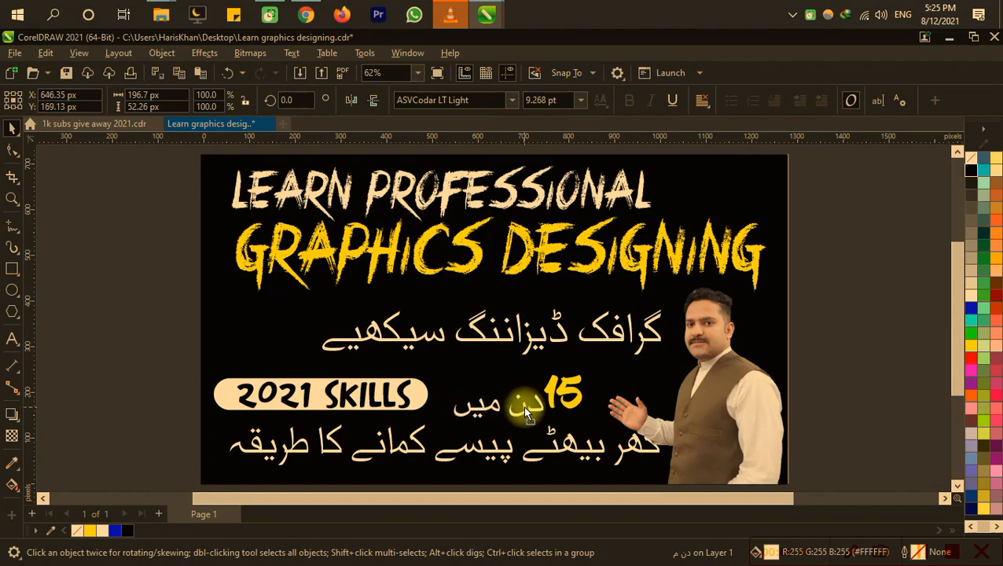
Step: Widen the Urdu line "گرافک ڈیزاننگ سیکھیے" leftward to about 970 × 131 px, reaching the badge's left edge
left_click(584, 333)
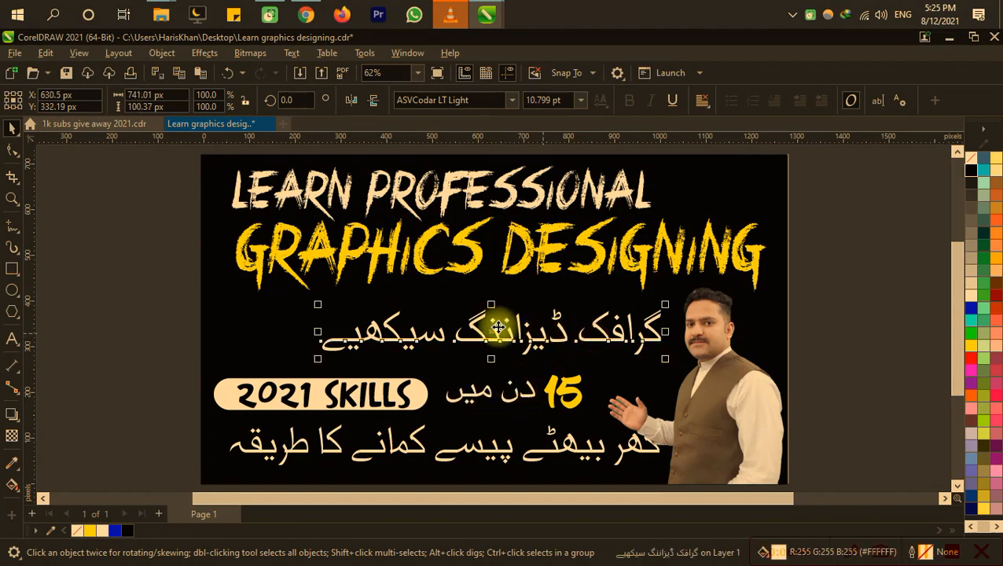
left_click(319, 309)
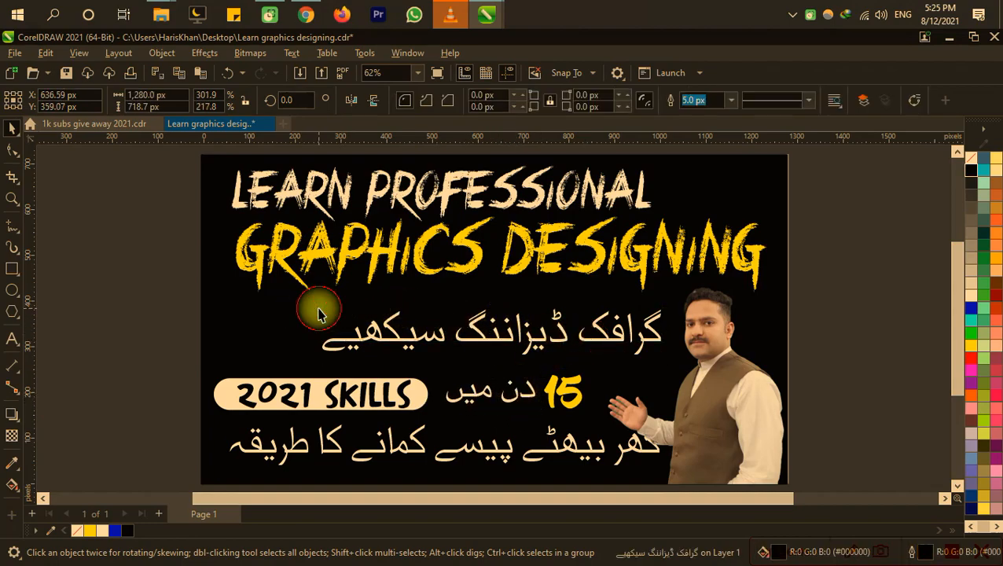
left_click(345, 339)
left_click_drag(318, 305, 224, 262)
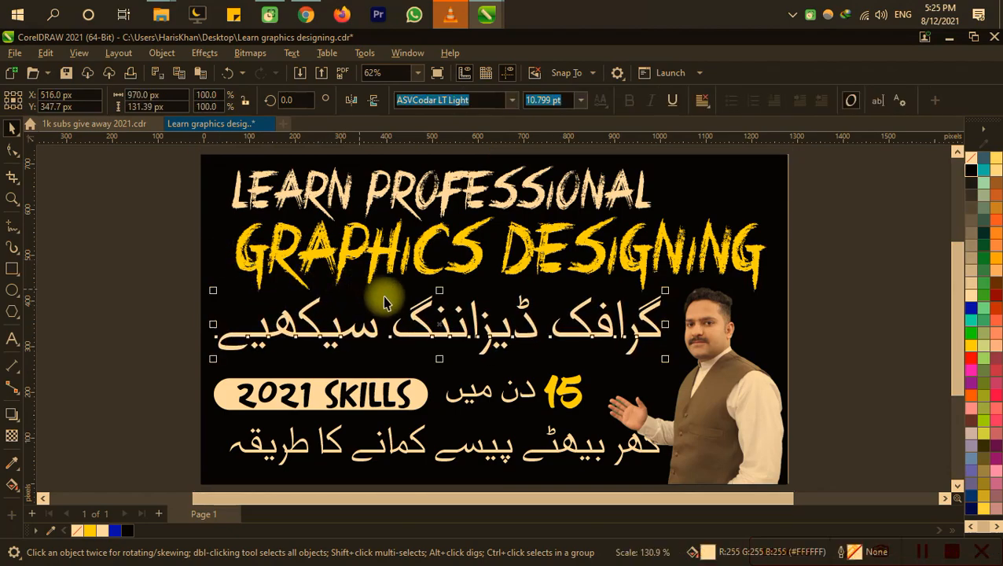
Step: Nudge the "2021 SKILLS" badge together with the "15 دن میں" text slightly up and right beneath the large Urdu line
left_click_drag(146, 392, 169, 365)
left_click(149, 367)
left_click_drag(142, 316, 644, 426)
key("Up")
key("Up")
key("Right")
key("Down")
key("Down")
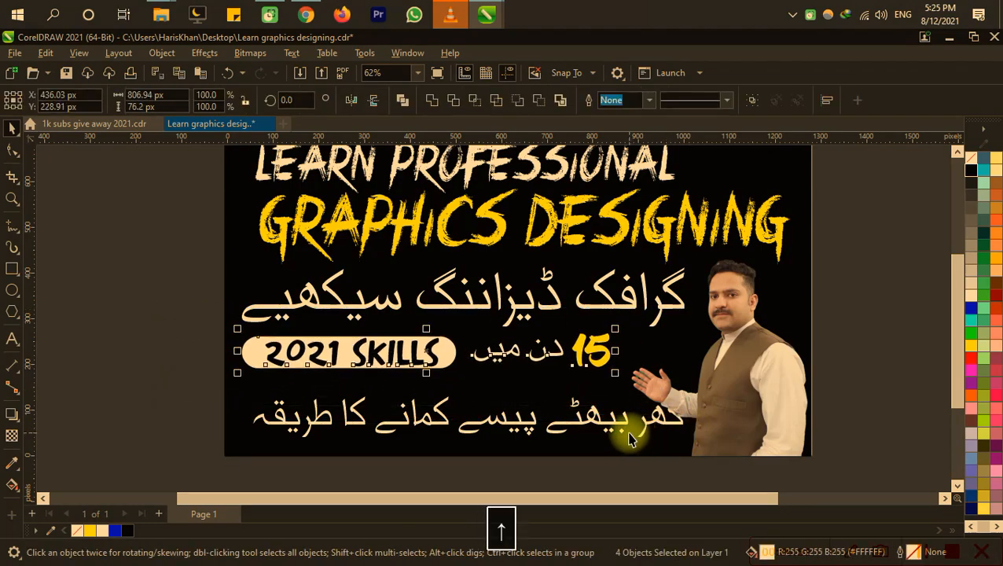
Step: Align the bottom Urdu line with the badge's left edge, shrink it to about 881 × 86 px, and save the file
left_click(617, 425)
key("Left")
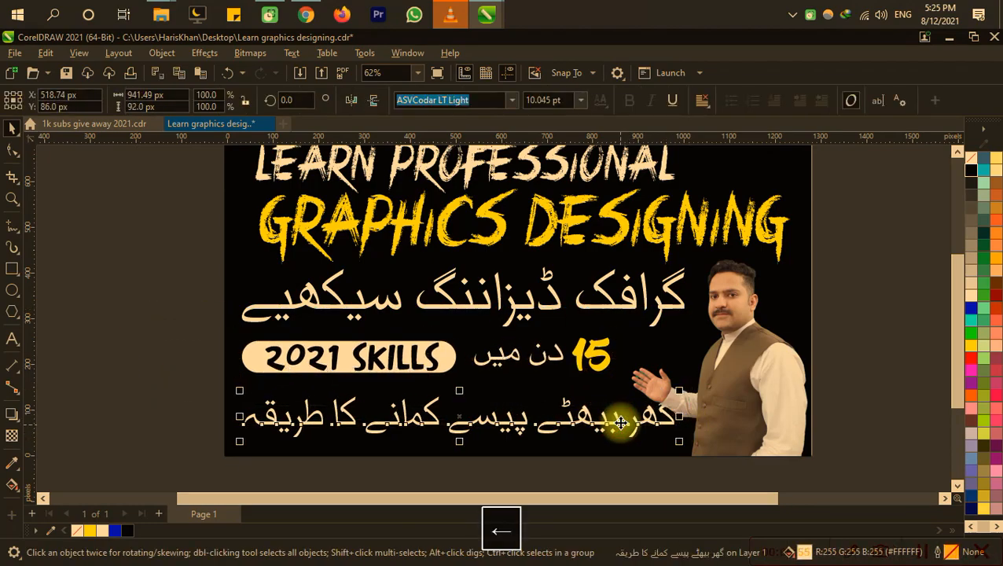
left_click_drag(683, 391, 655, 394)
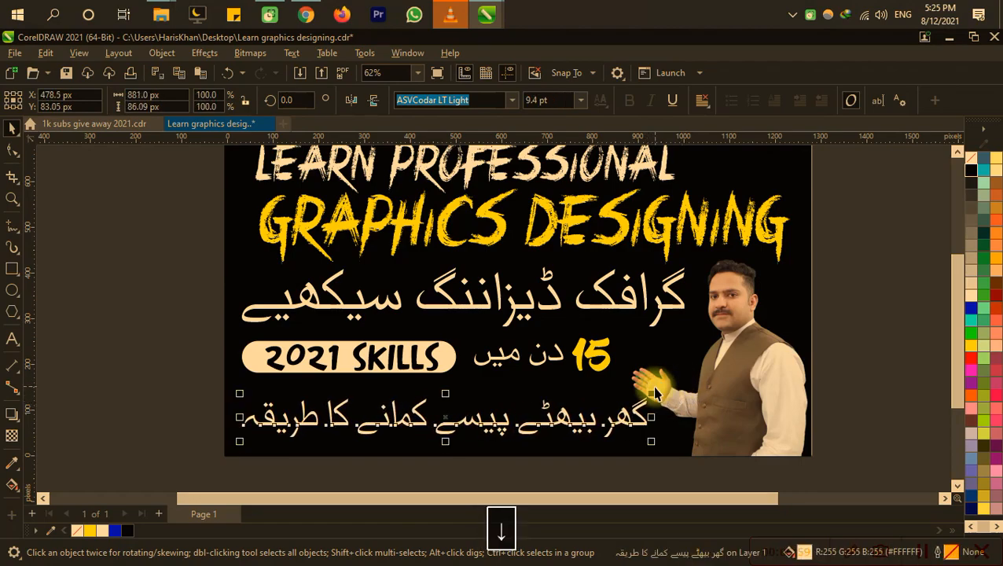
left_click(840, 254)
key("ctrl+s")
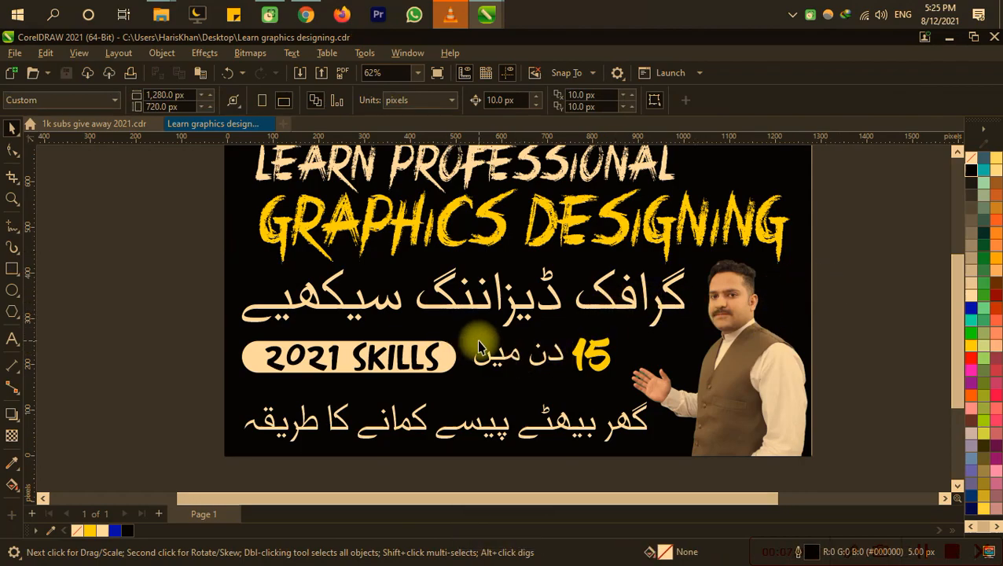
key("F4")
key("ctrl+s")
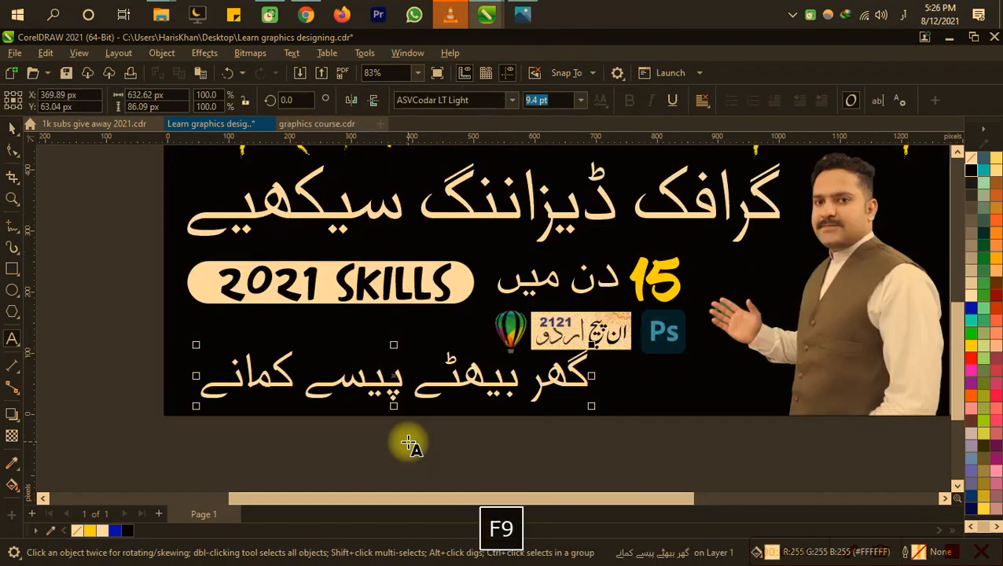
Step: Change the last word of the bottom Urdu line to "کمایے" and nudge the line left, saving the file
left_click(219, 387)
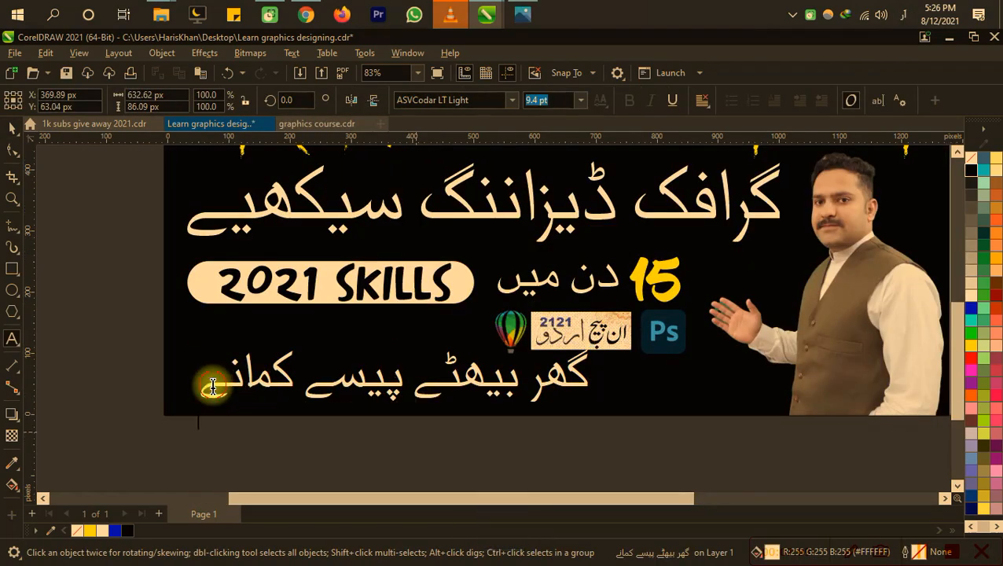
key("BackSpace")
key("BackSpace")
type("ی")
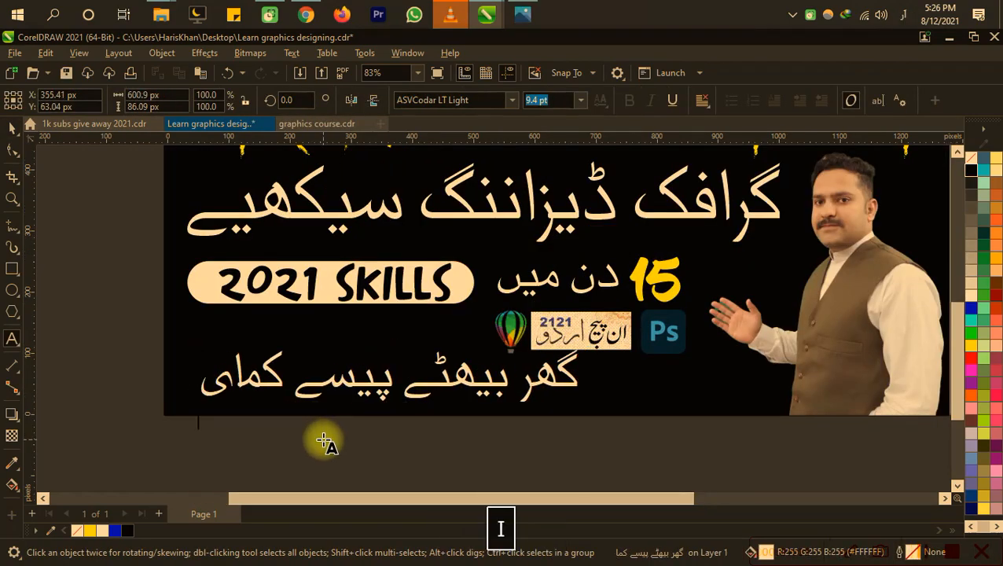
type("ے")
key("ctrl+s")
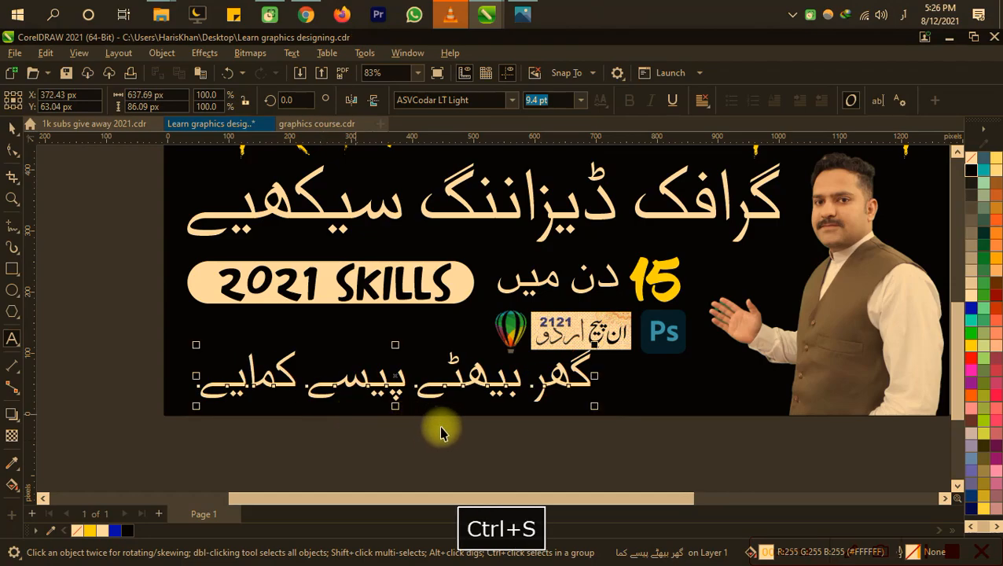
key("Left")
Step: Enlarge the "15" and "دن میں" together to about 391 × 96 px and move them right to about X 766 px
left_click_drag(627, 328, 516, 373)
left_click(552, 320)
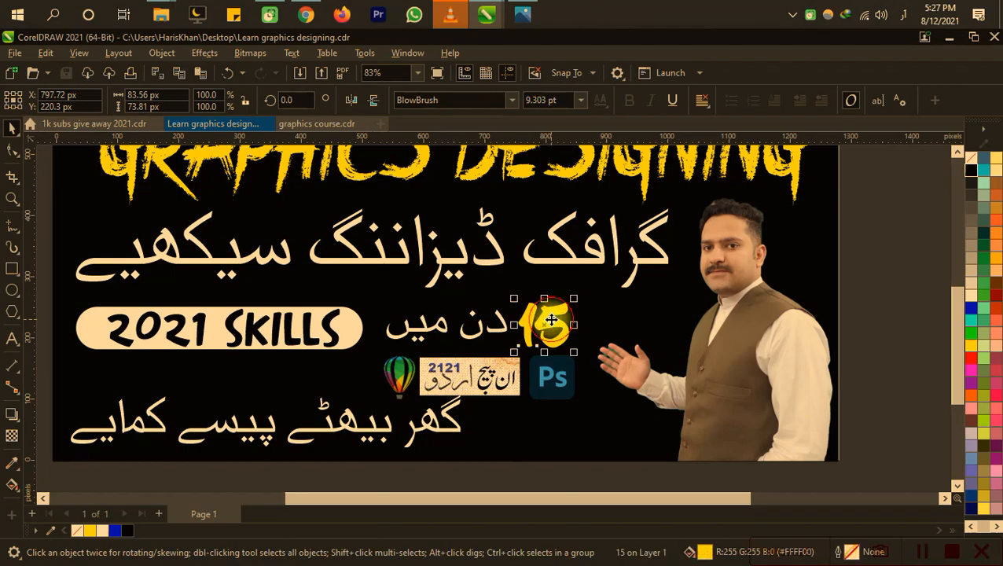
left_click(496, 343, "shift")
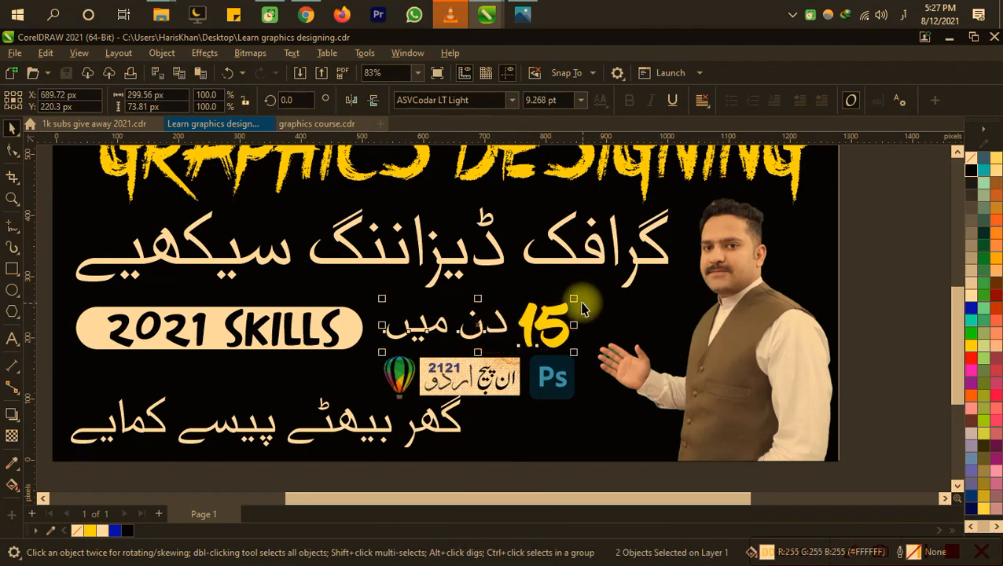
left_click_drag(579, 302, 645, 286)
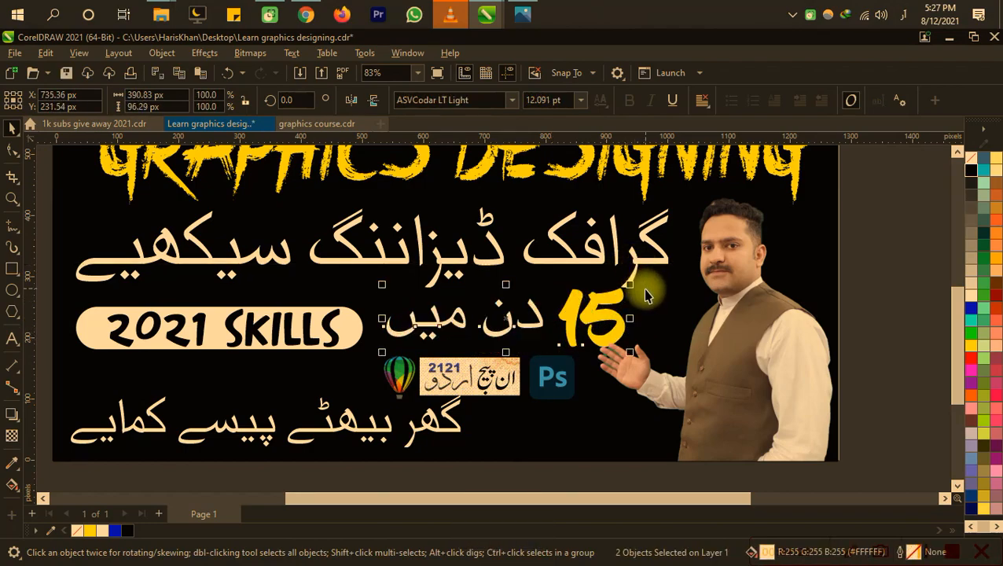
key("Right")
key("Right")
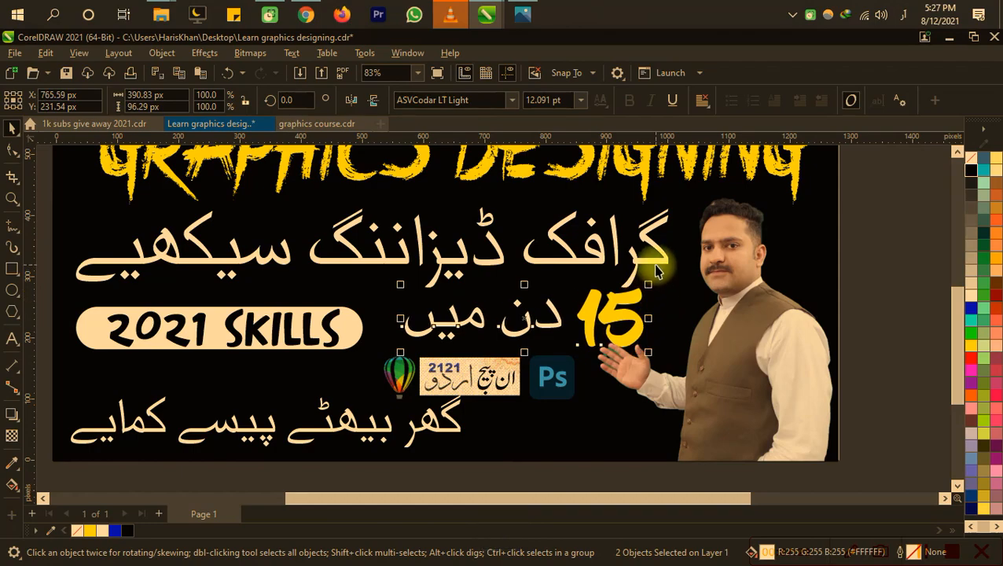
Step: Move the large Urdu line "گرافک ڈیزاننگ سیکھیے" up to about Y 358 px
left_click(657, 265)
key("Down")
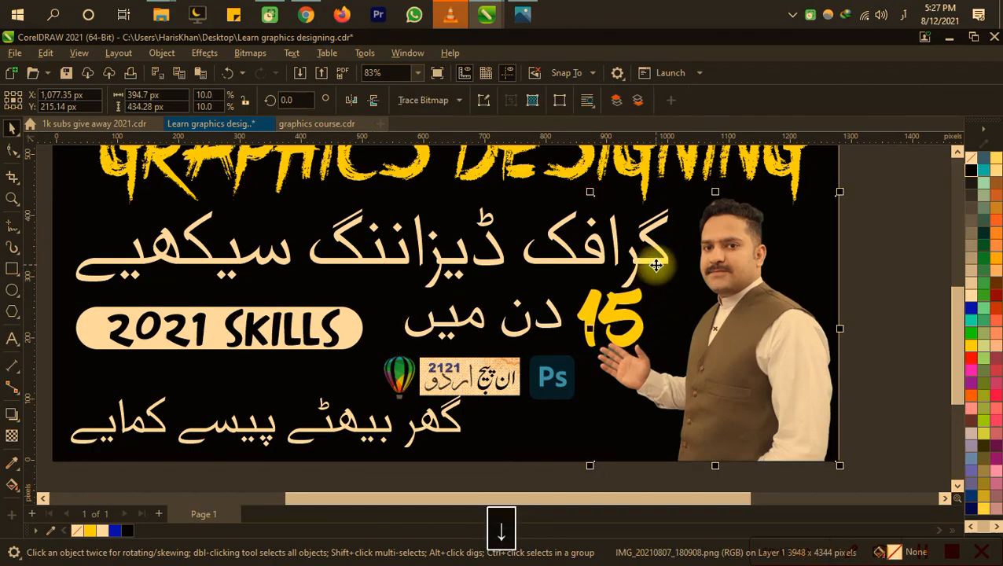
left_click(550, 265)
key("Up")
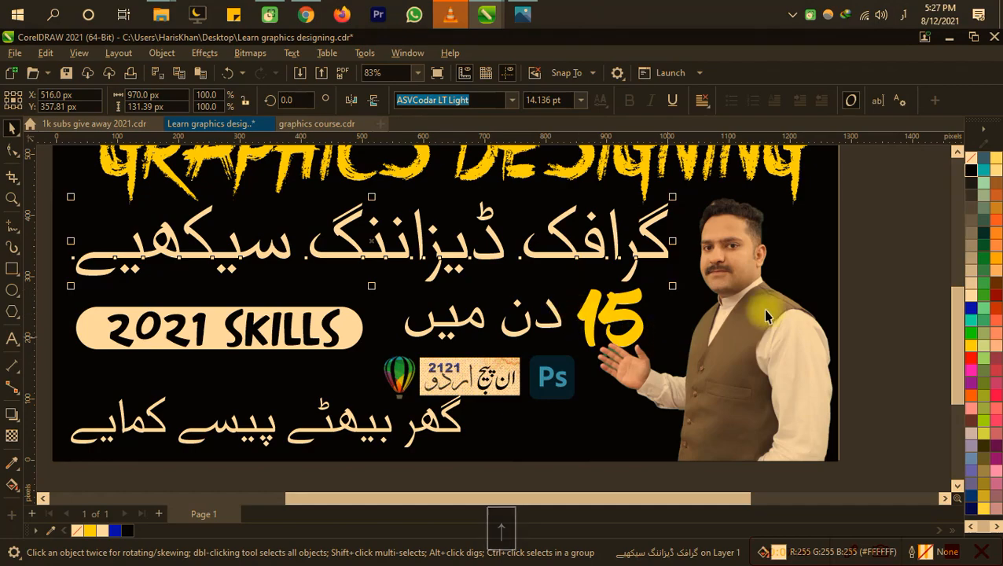
Step: Nudge the "15" and "دن میں" together slightly left and up, clear of the man's hand
left_click_drag(906, 236, 347, 383)
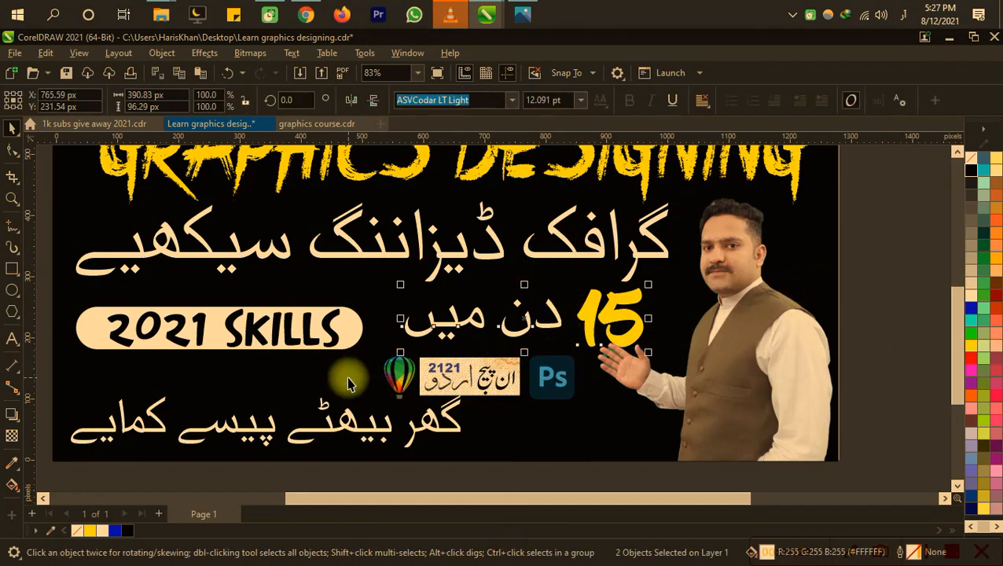
key("Left")
key("Up")
left_click(524, 357)
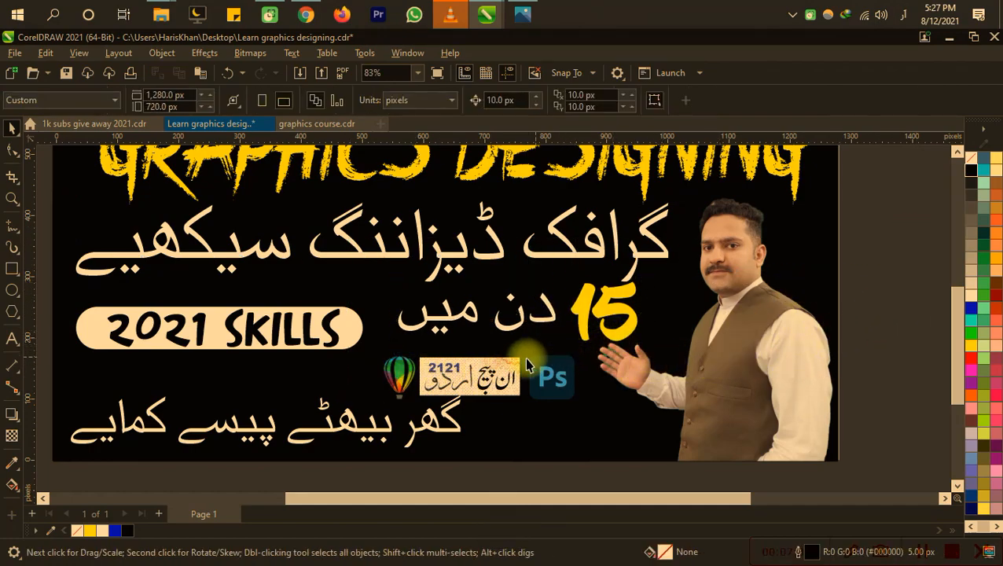
Step: Enlarge the Photoshop logo to about 124 × 121 px beneath the man's hand, and bring his photo in front of it
key("h")
left_click_drag(612, 432, 632, 411)
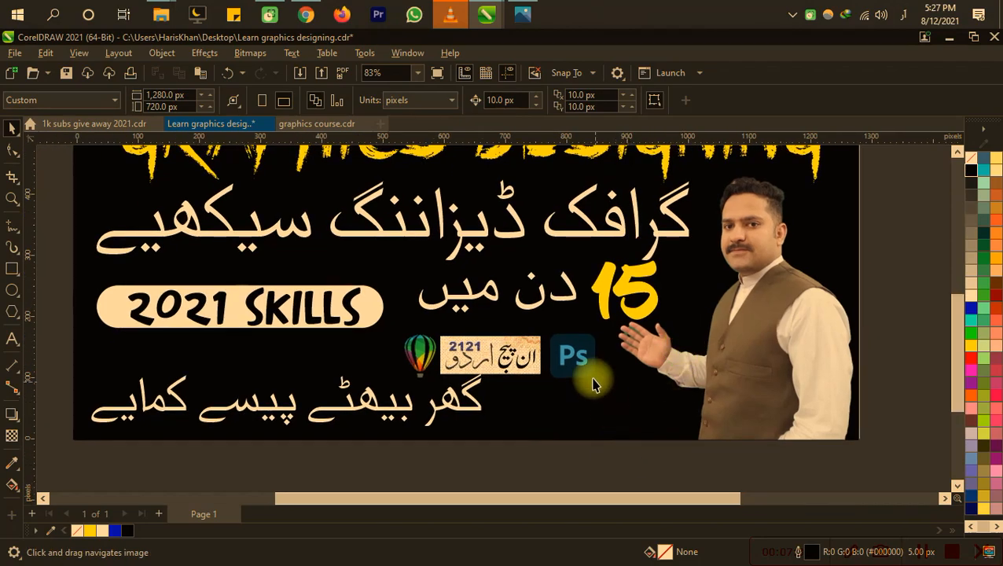
left_click_drag(571, 365, 679, 352)
key("Left")
key("Left")
key("Left")
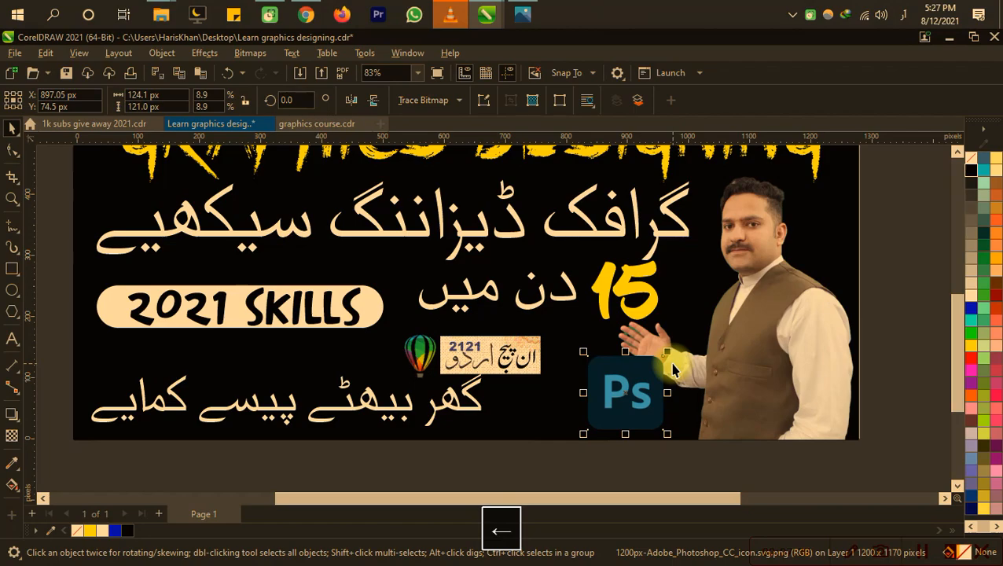
key("shift+Page_Up")
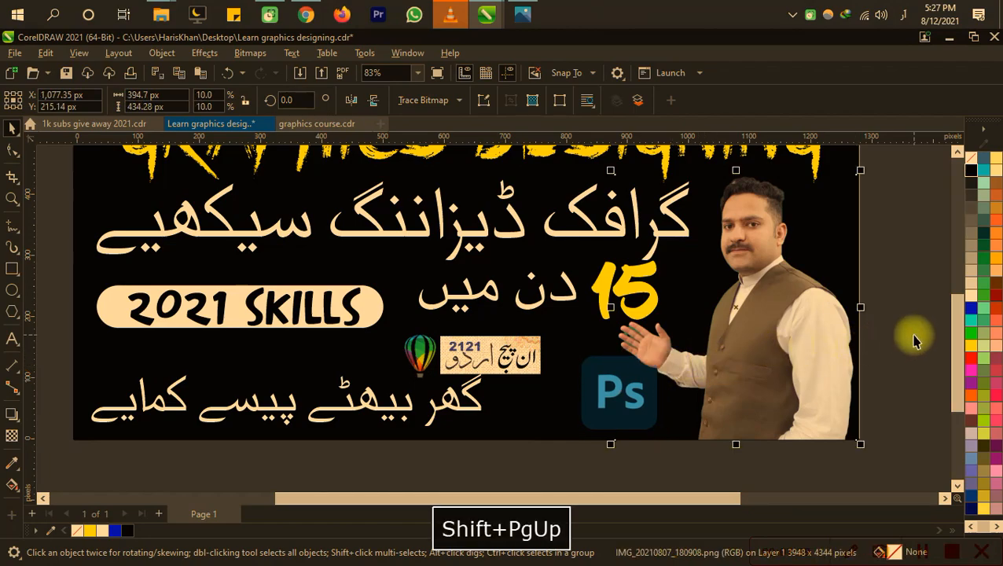
left_click(931, 301)
Step: Nudge the InPage Urdu logo right, toward the Photoshop logo
left_click(527, 360)
key("Right")
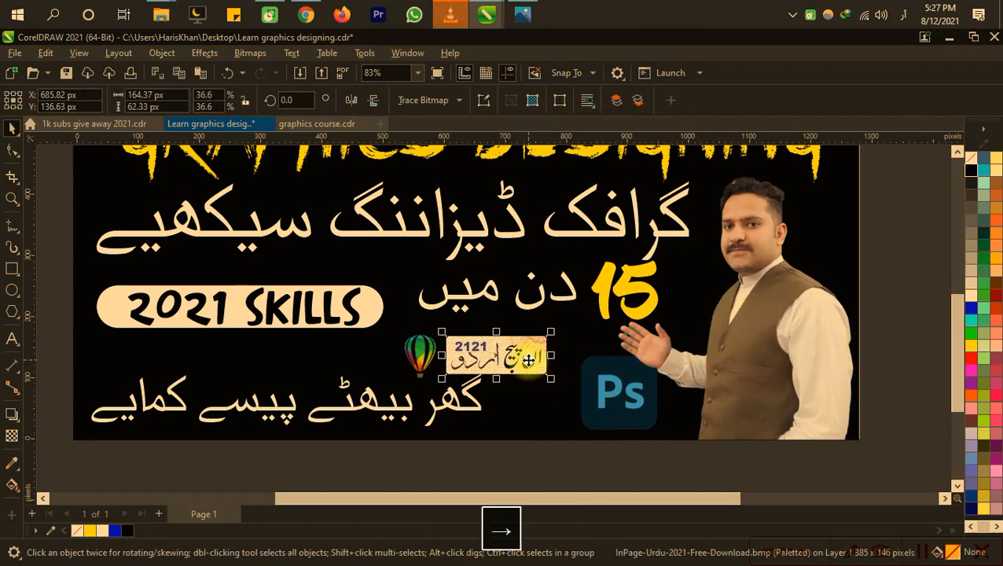
key("Right")
key("Right")
key("Right")
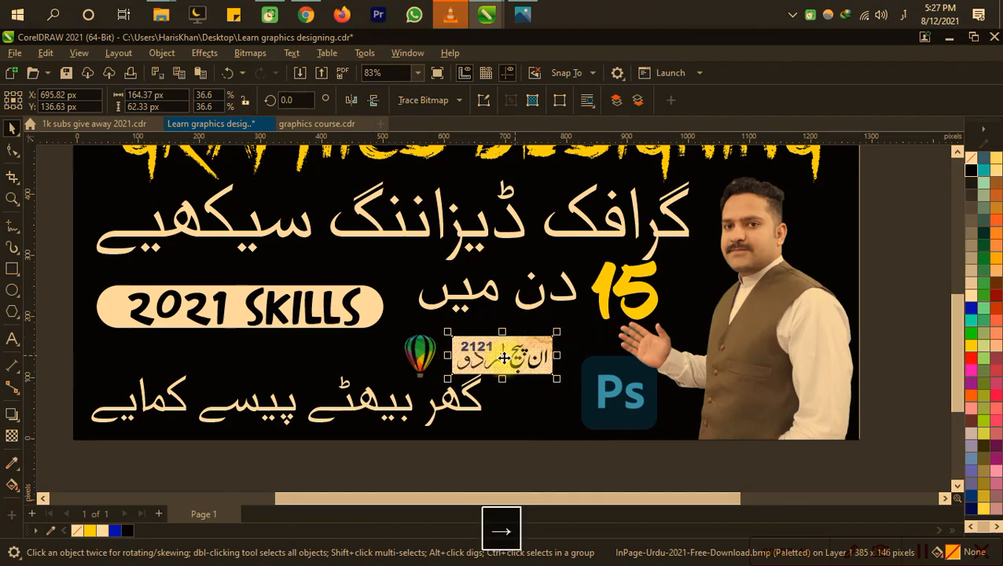
Step: Move the CorelDRAW balloon logo beside the Photoshop logo and enlarge it to about 125 × 191 px, at about X 746, Y 112 px
left_click(425, 358)
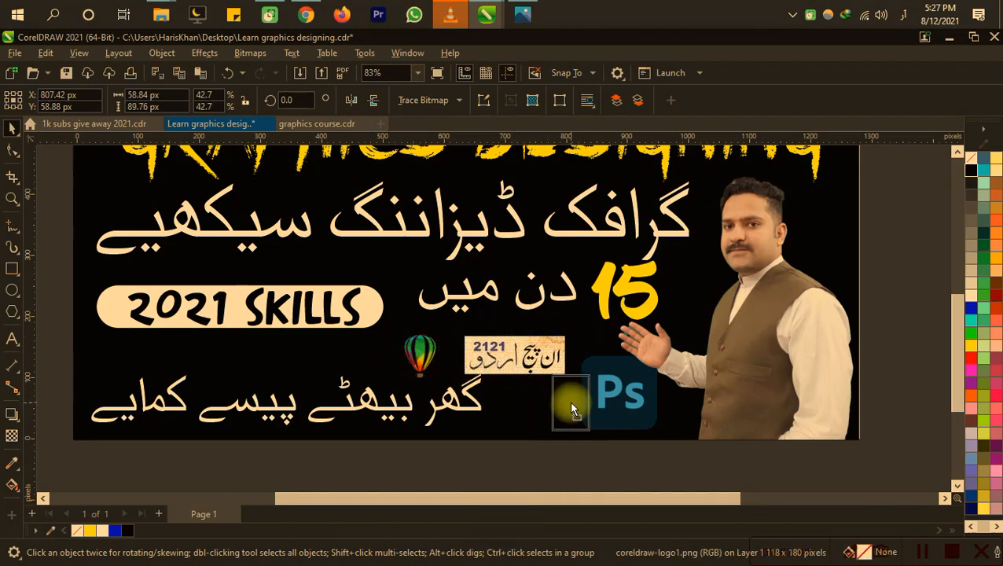
left_click_drag(526, 401, 527, 401)
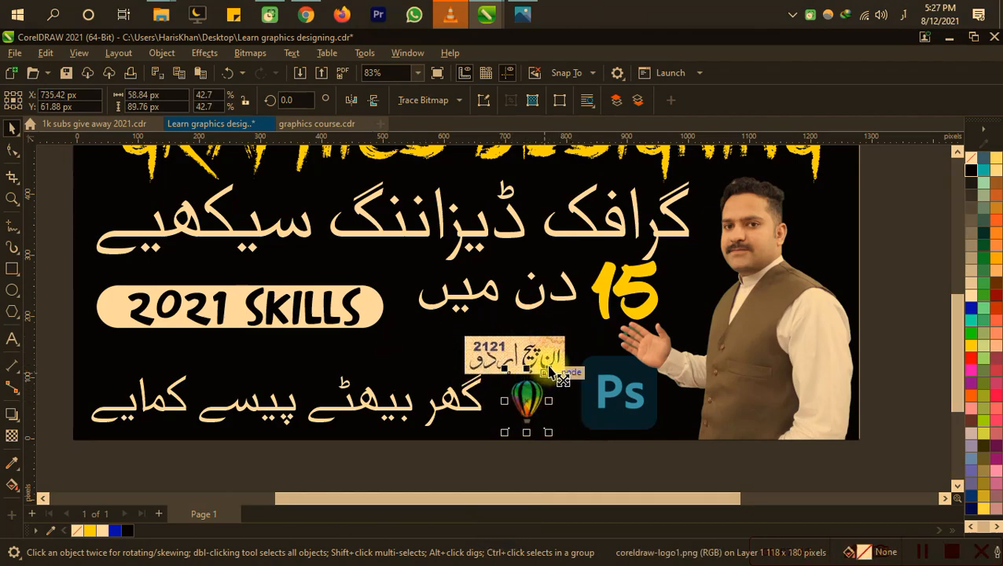
left_click_drag(549, 369, 574, 338)
key("Up")
key("Up")
key("Up")
key("Up")
key("Right")
key("Right")
key("Up")
key("Left")
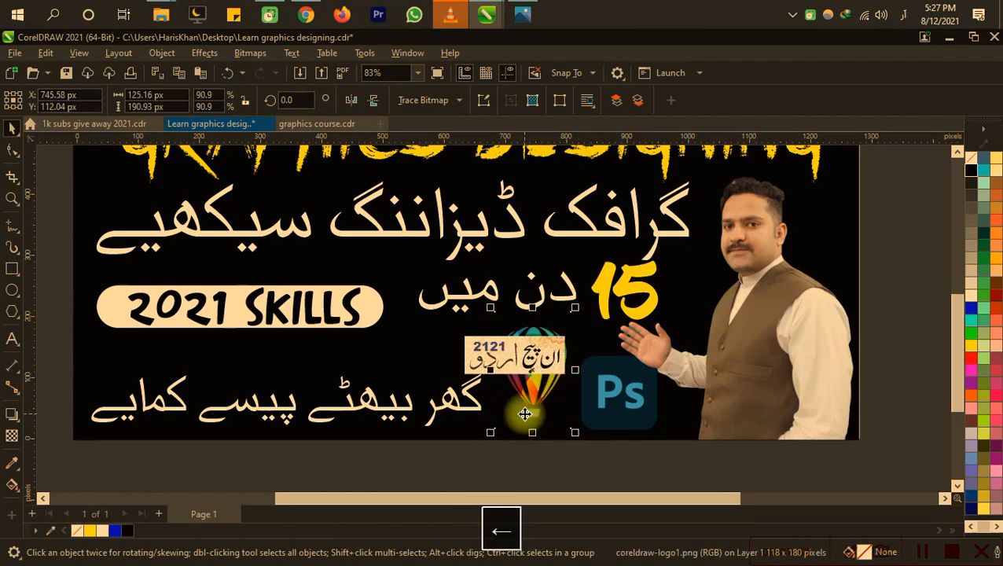
Step: Move the InPage Urdu logo to the left of the CorelDRAW logo, at about X 582, Y 151 px
scroll(525, 414, "up", 2)
scroll(528, 413, "down", 1)
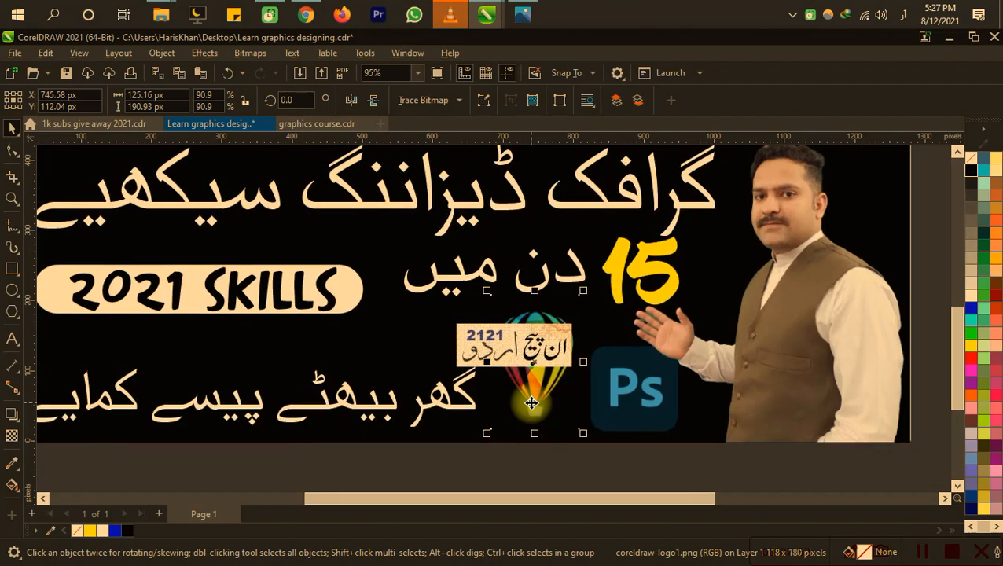
left_click(497, 348)
left_click_drag(380, 341, 380, 332)
scroll(380, 332, "down", 1)
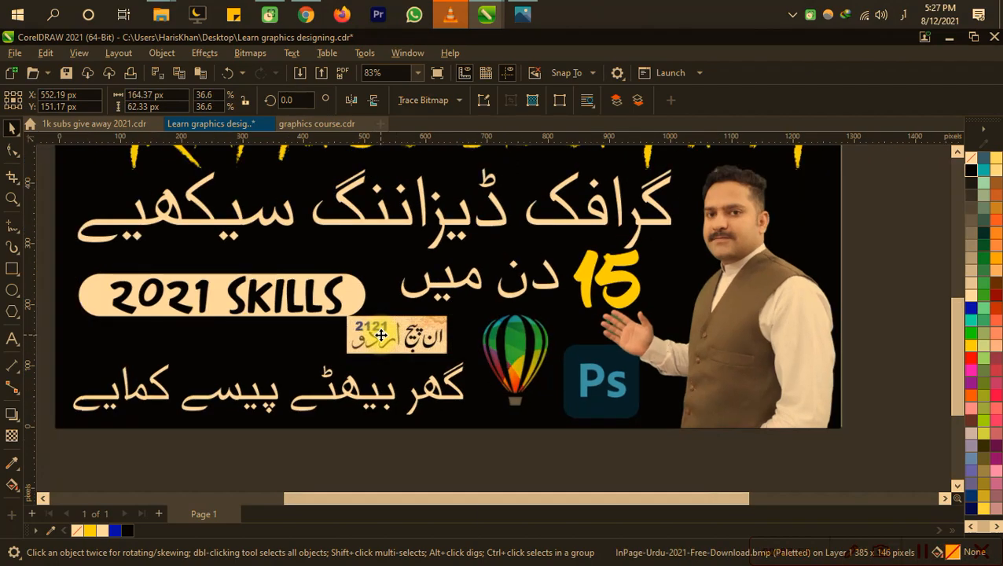
key("Right")
key("Right")
key("Right")
scroll(456, 389, "down", 1)
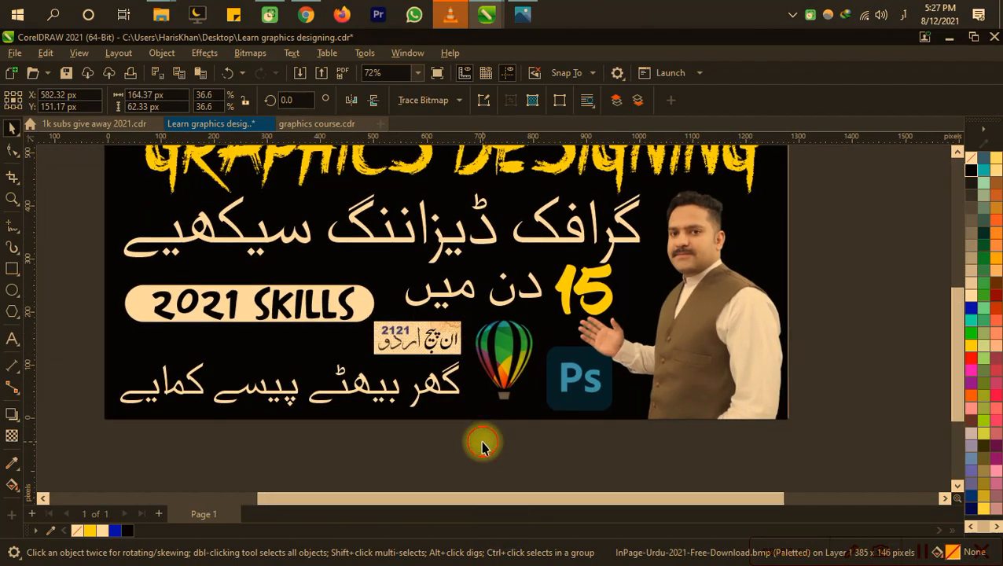
Step: Nudge the 2021 SKILLS badge and its text slightly left and up, making room above the bottom Urdu line
key("h")
left_click_drag(544, 454, 633, 462)
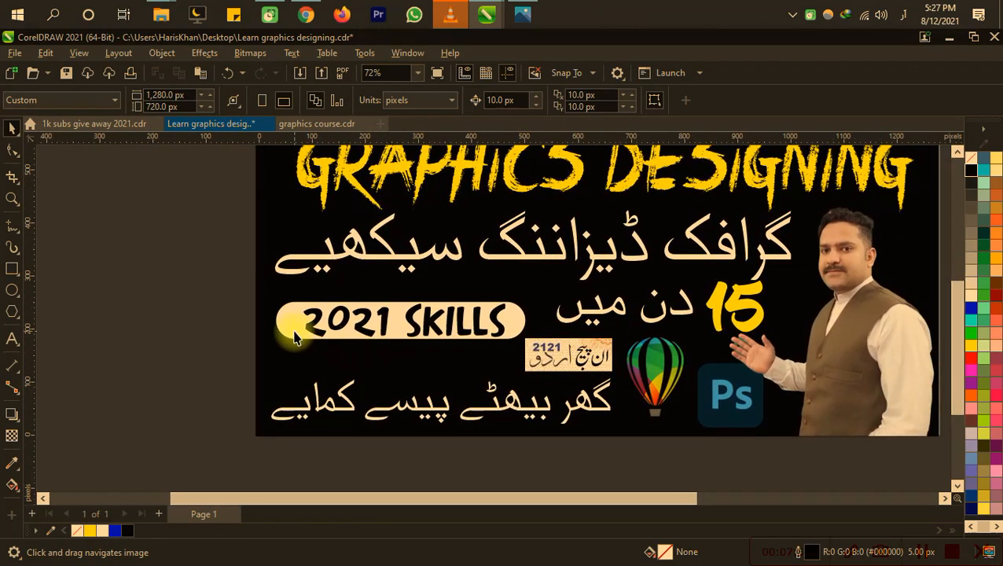
left_click_drag(220, 285, 558, 374)
key("Left")
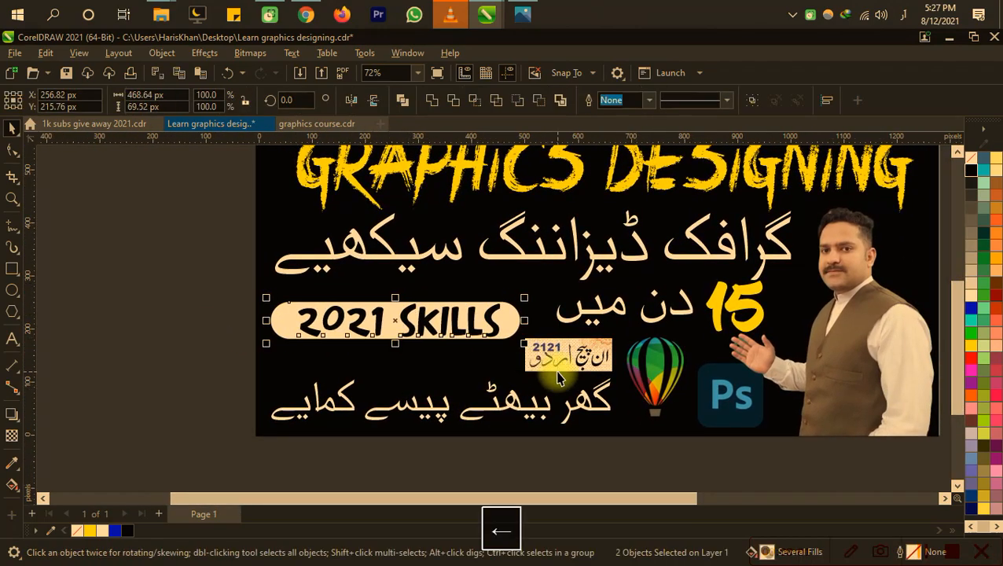
key("Down")
key("Down")
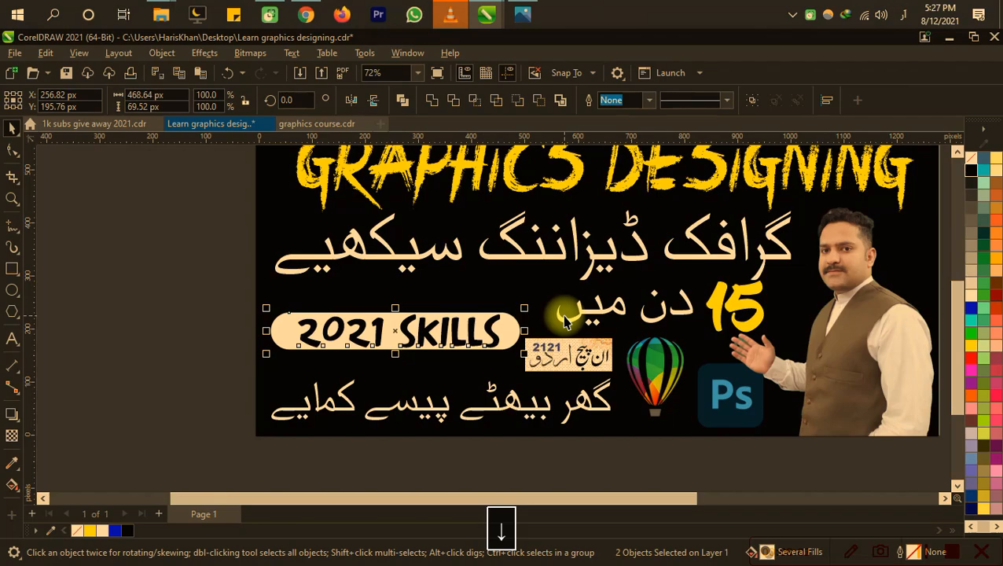
key("Up")
key("Up")
key("Up")
key("Up")
Step: Move the InPage Urdu logo beneath the 2021 SKILLS badge, at about X 256, Y 144 px
left_click_drag(563, 355, 430, 375)
left_click(402, 356)
left_click(402, 353)
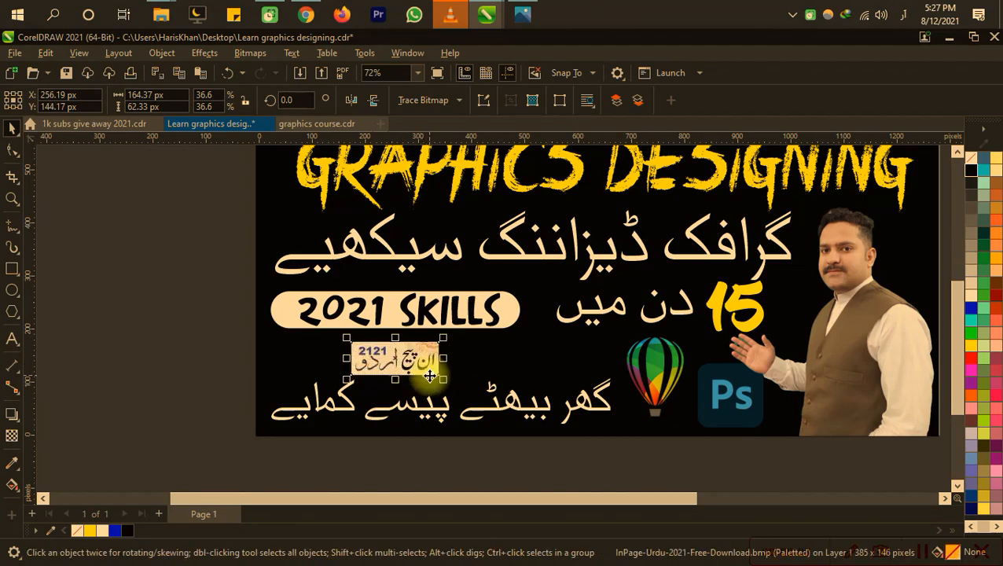
left_click(445, 385, "shift")
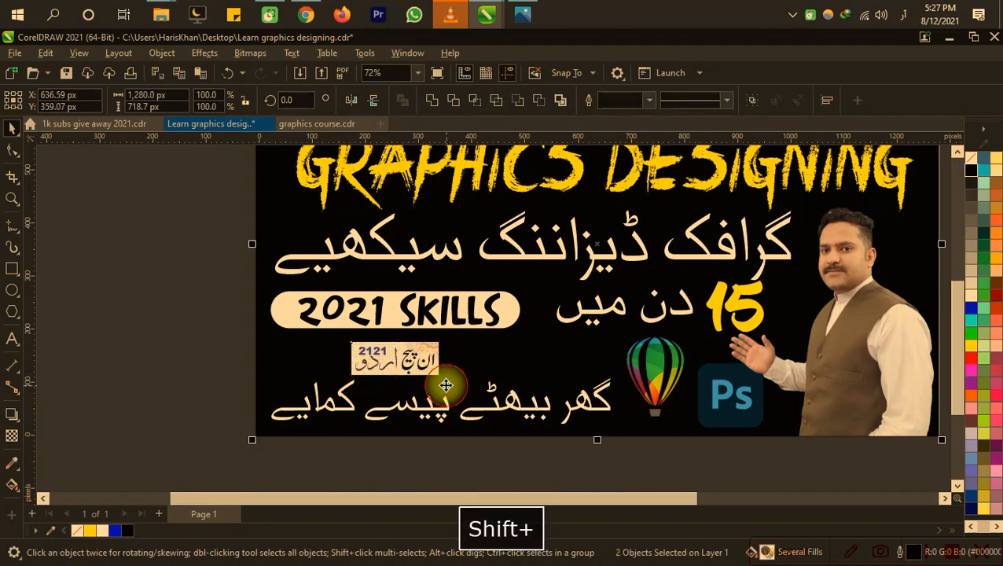
Step: Enlarge the InPage Urdu logo to about 210 × 80 px and nudge it right to about X 306 px
left_click(398, 361)
mouse_move(445, 380)
left_mouse_down()
mouse_move(465, 383)
mouse_move(458, 386)
left_mouse_up()
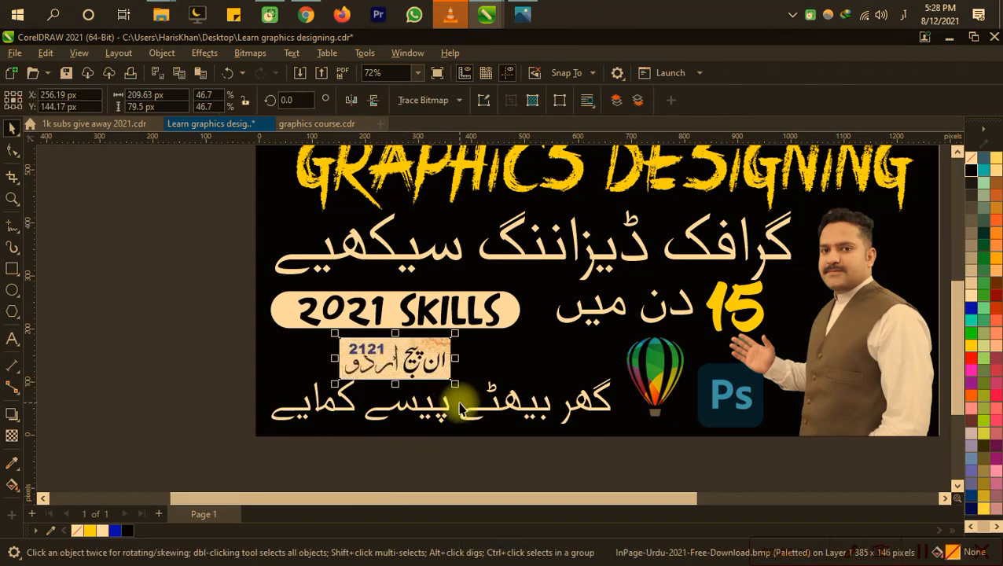
key("Right")
key("Right")
key("Right")
key("Right")
key("Right")
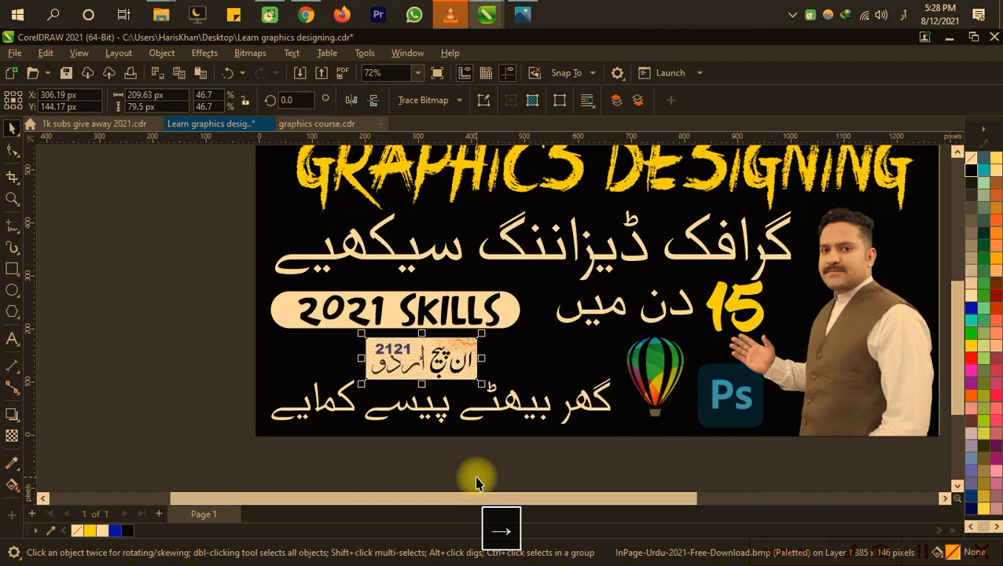
Step: Save the document and export the finished thumbnail as an image named Learn graphics designing, and preview the design full screen
left_click(476, 481)
key("F4")
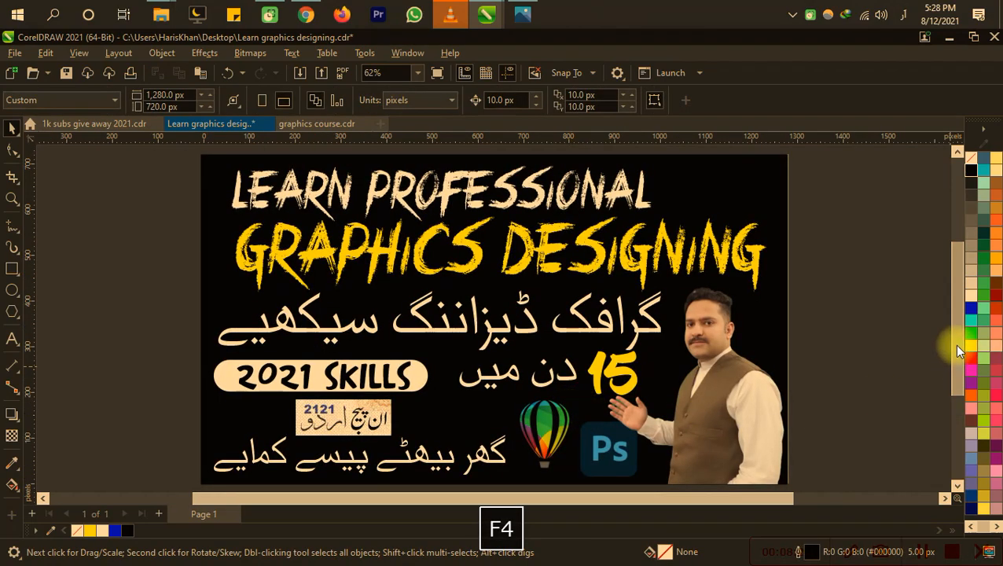
key("ctrl+s")
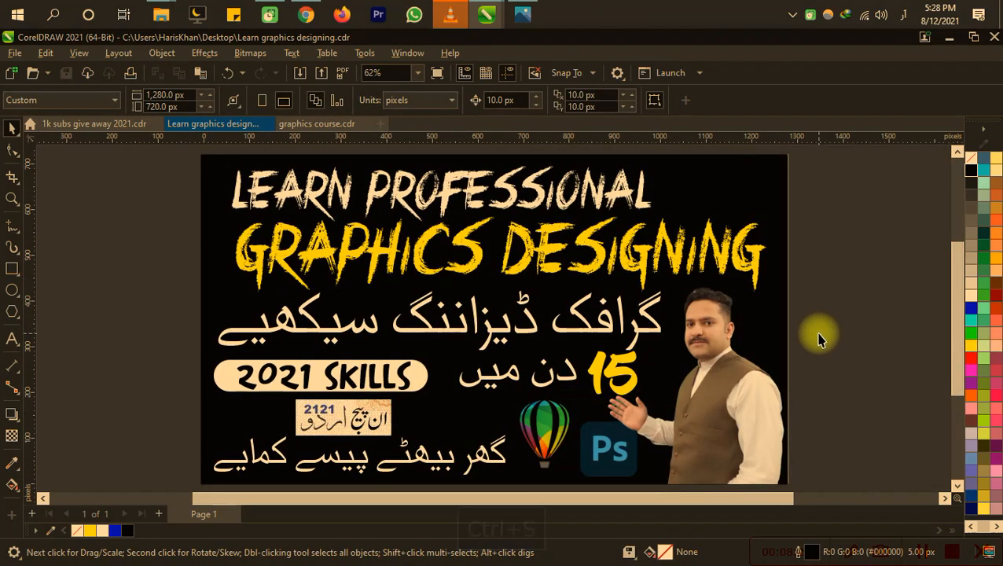
key("ctrl+e")
key("Return")
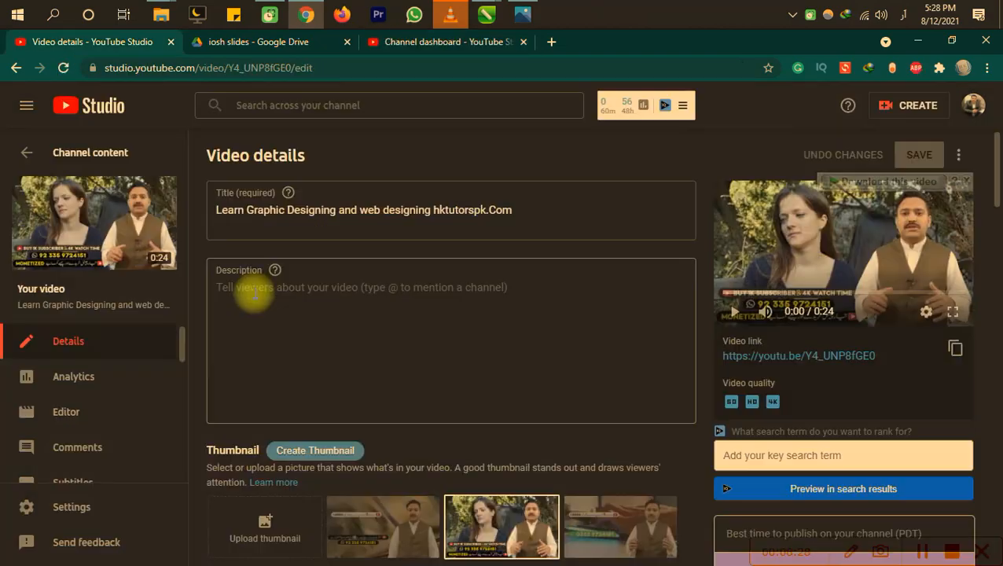
key("F9")
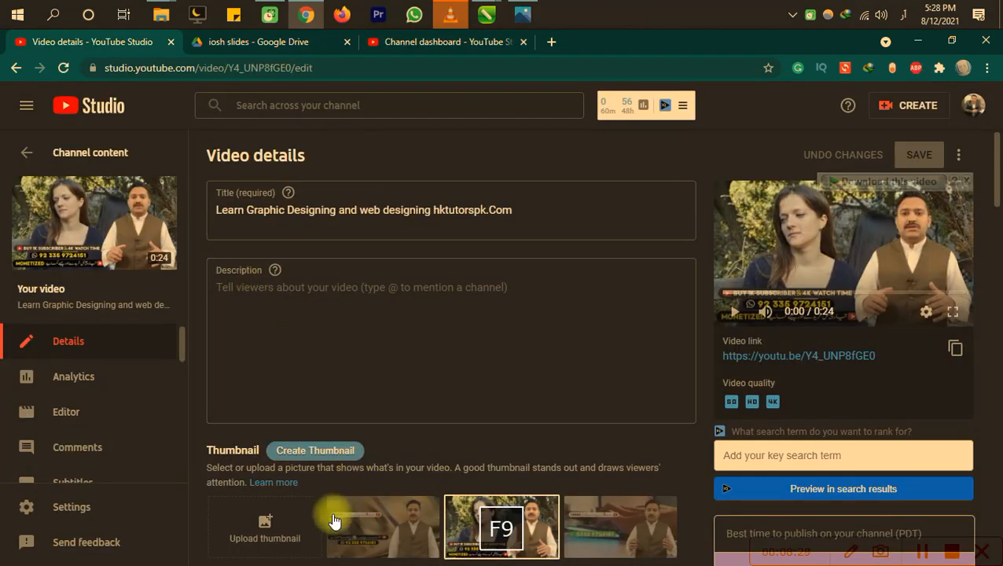
Step: In YouTube Studio, upload the Learn graphics designing image from the Desktop as the video's thumbnail and save the changes
left_click(264, 535)
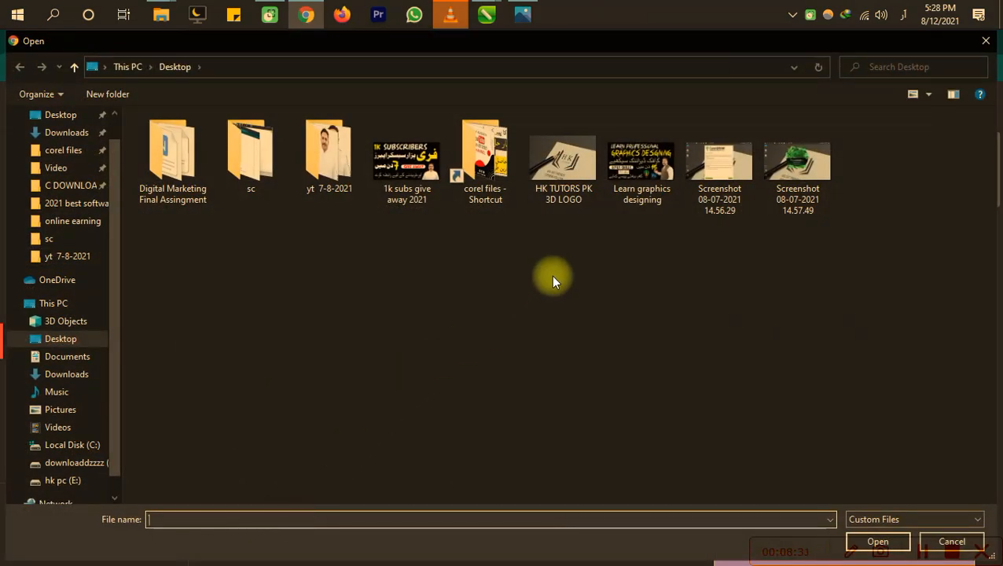
double_click(643, 200)
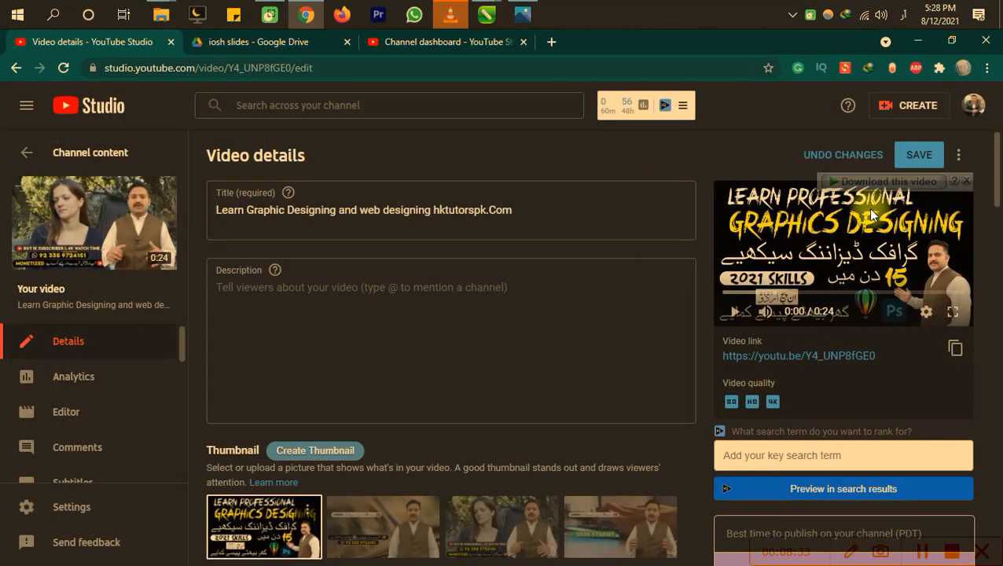
left_click(907, 155)
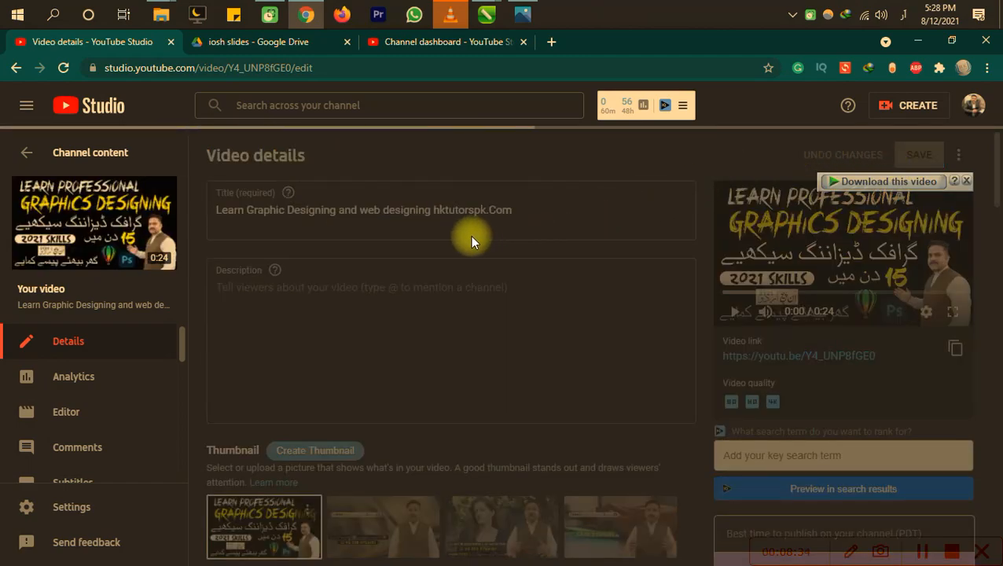